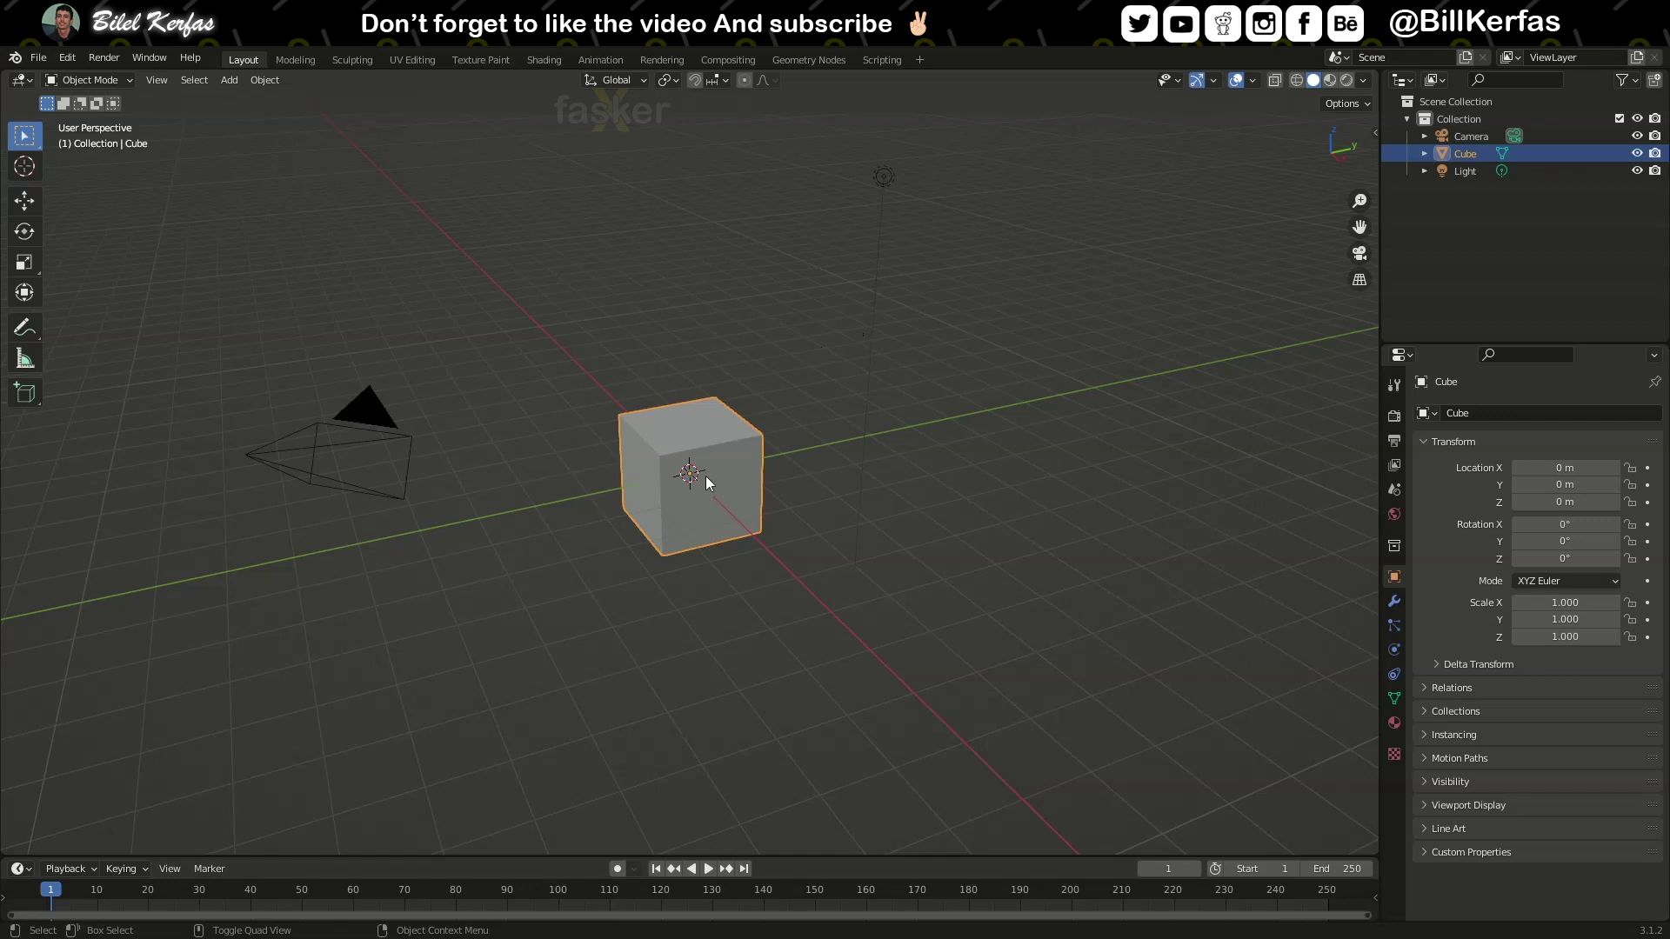
From the UV Editing workspace, export the cube's UV layout as Cube.png into the tmp folder
click(411, 60)
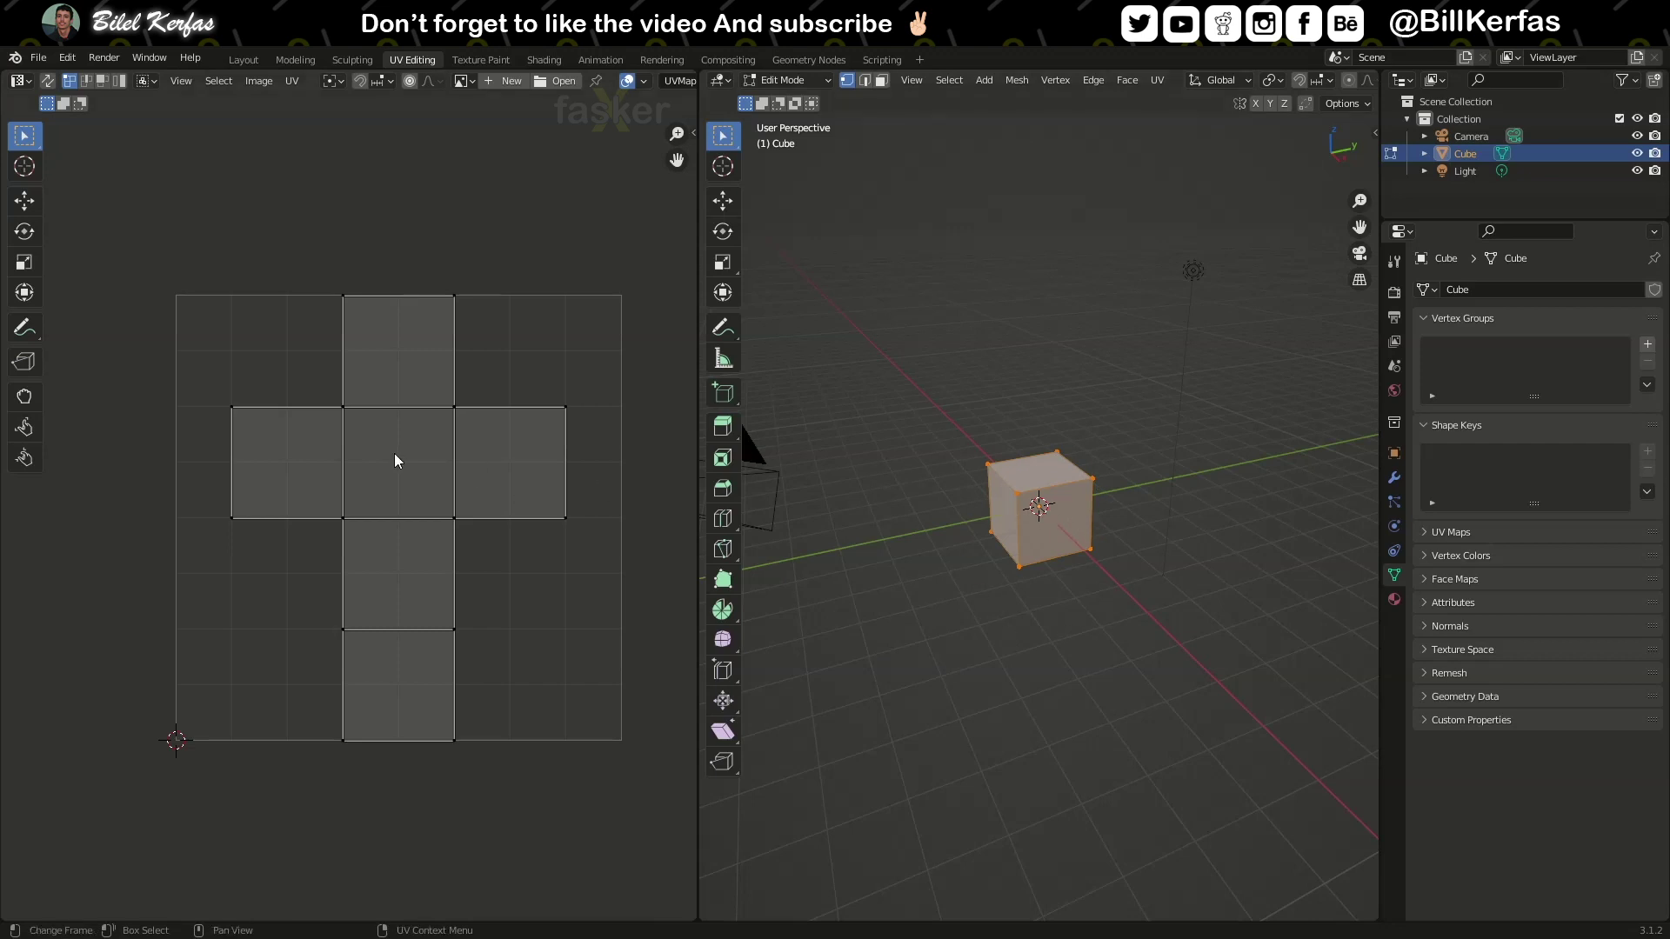
click(293, 81)
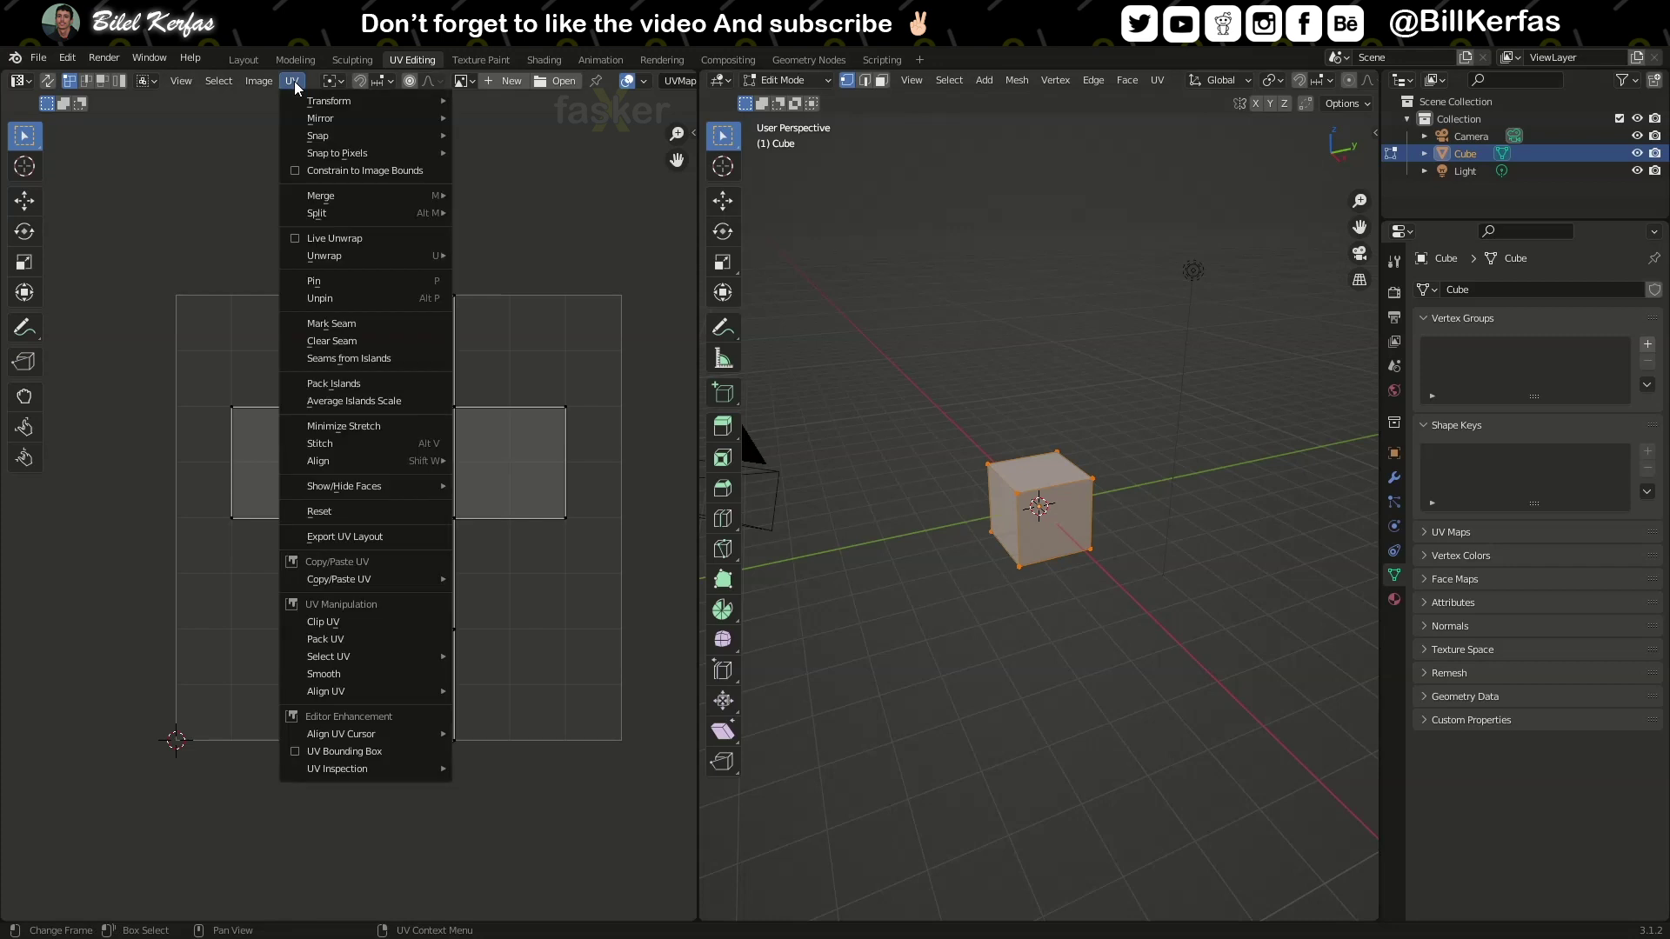
click(344, 537)
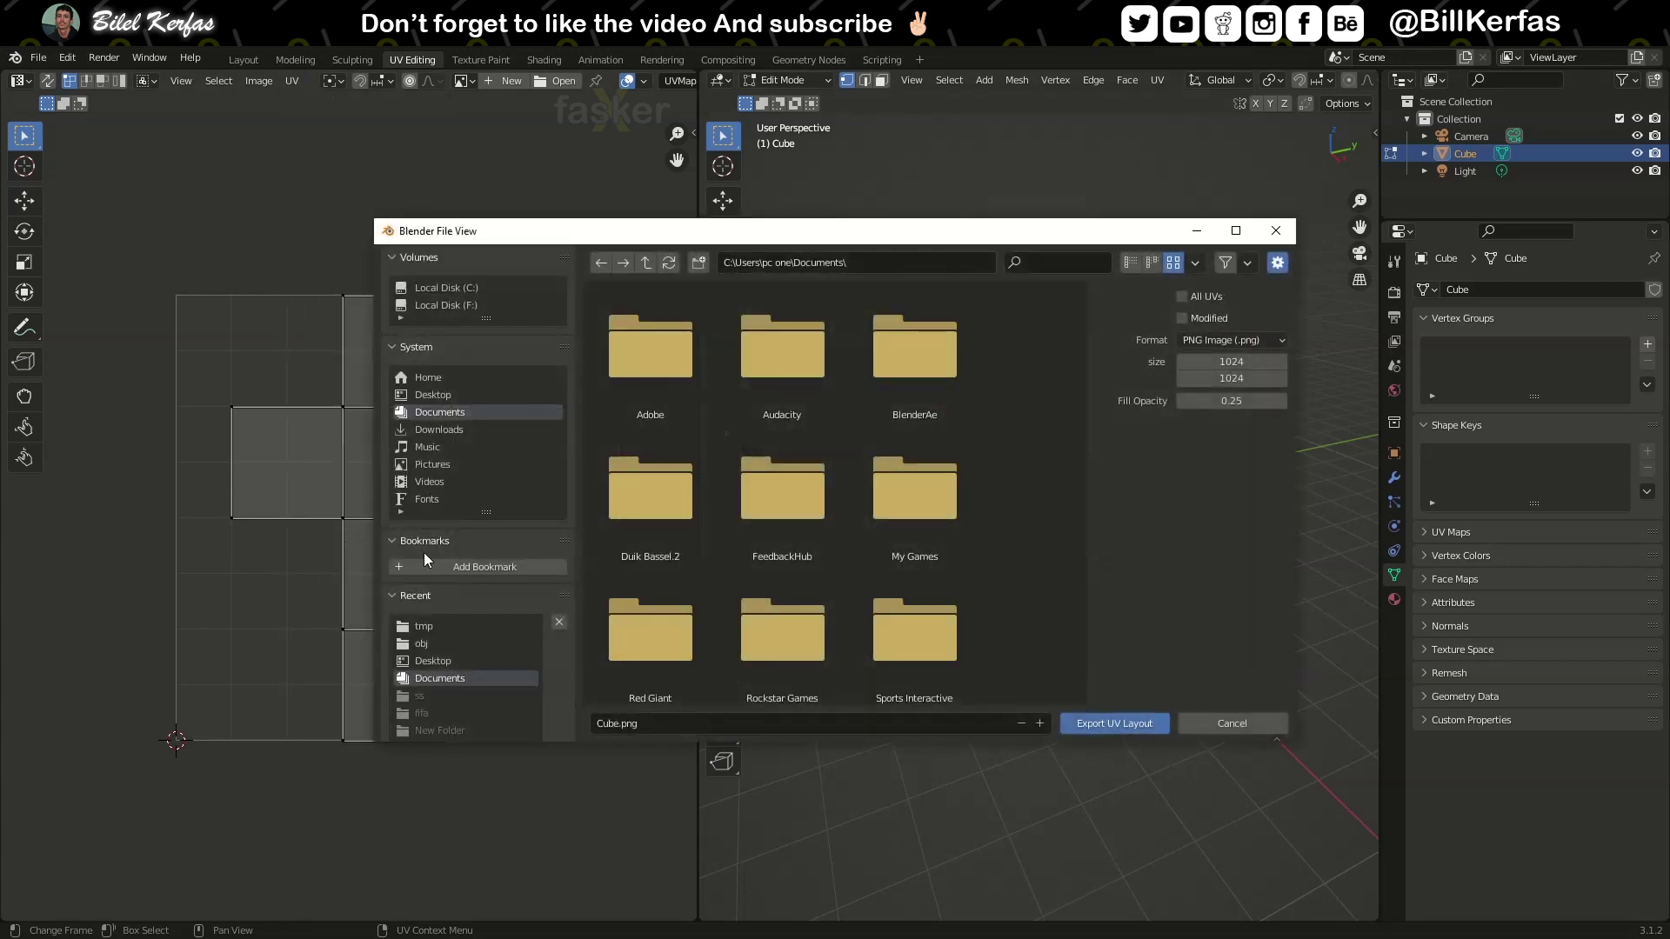
click(442, 630)
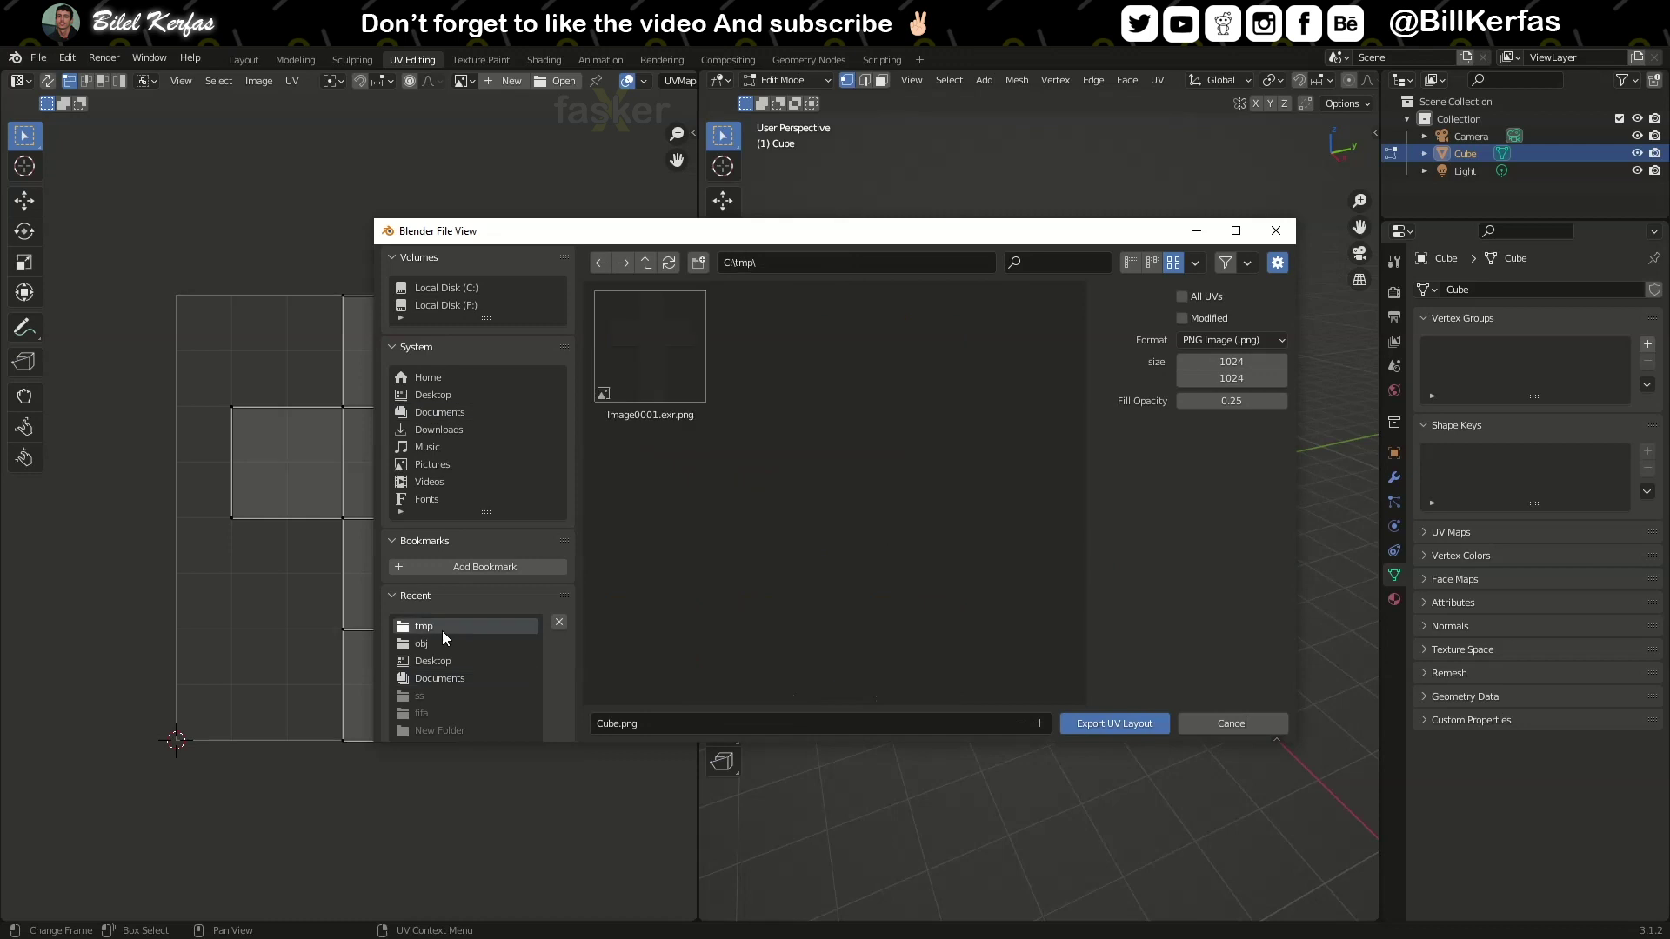
click(1105, 728)
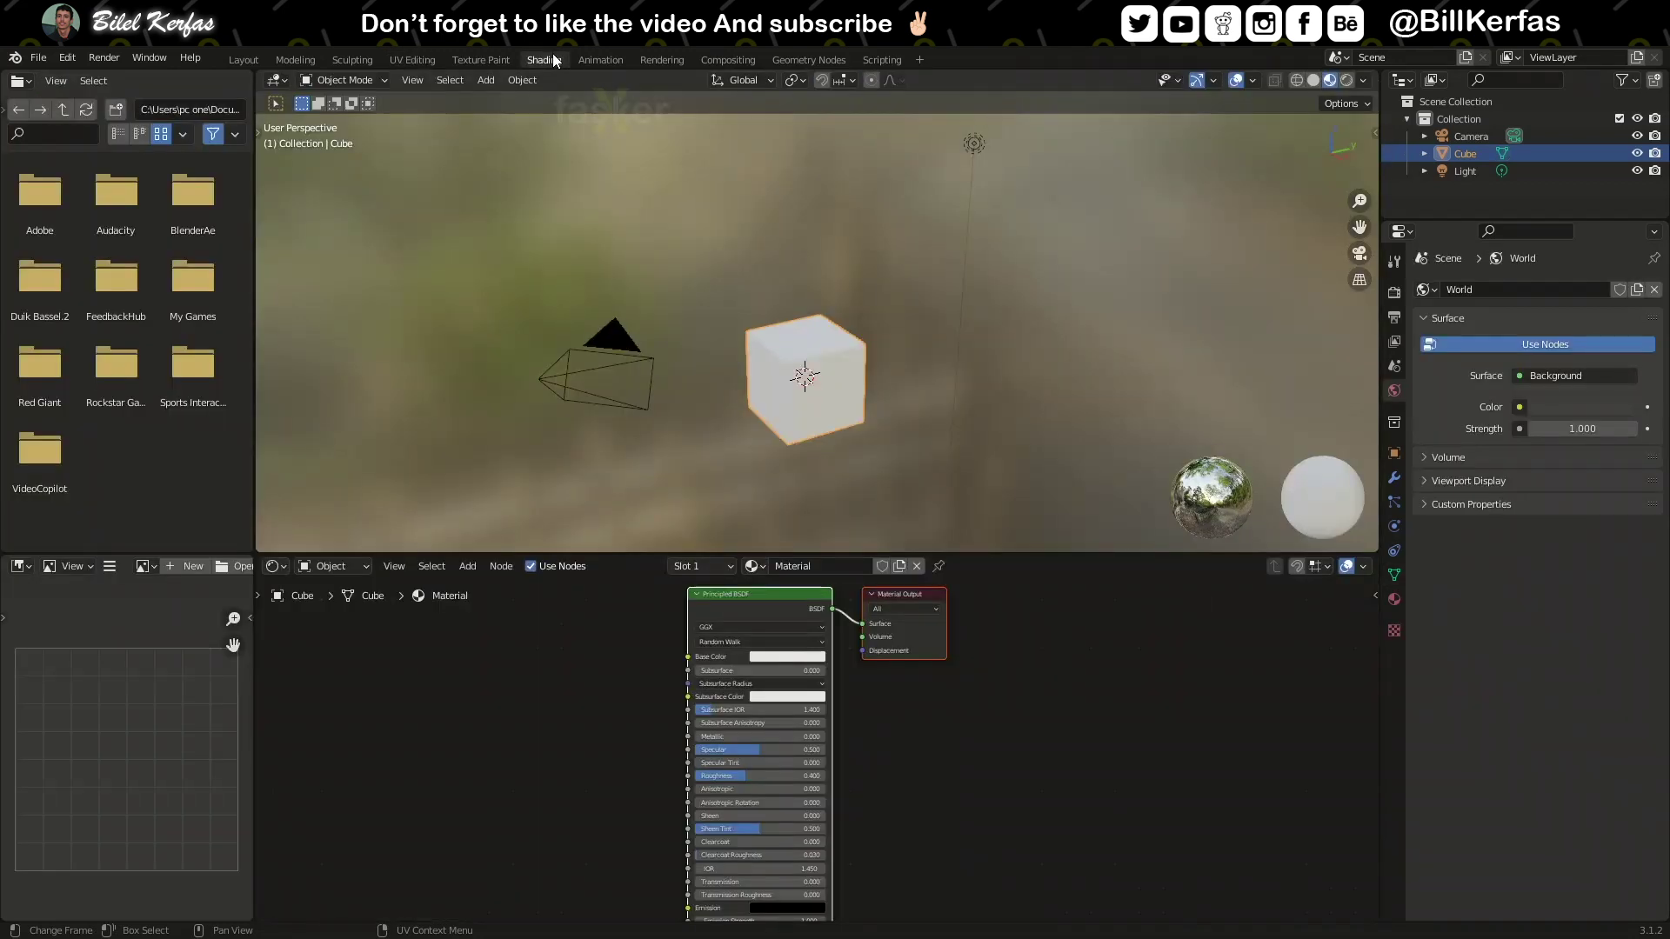
In the Shading workspace, add a Texture Coordinate node left of the shader
click(544, 59)
click(469, 566)
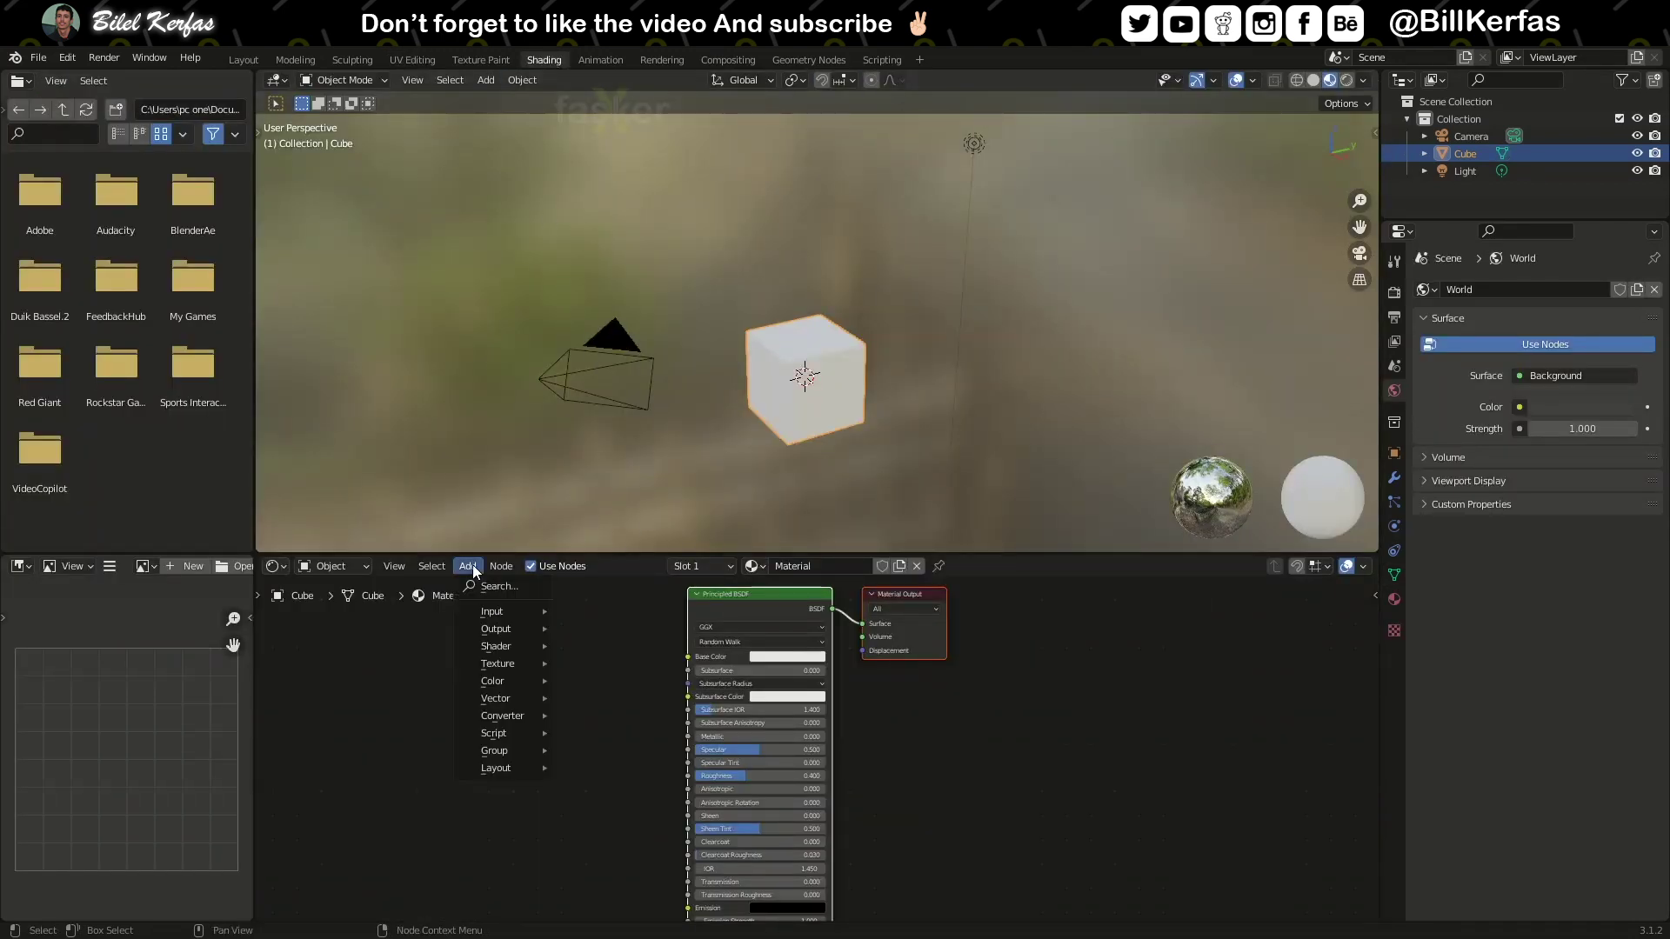
mouse_move(512, 611)
click(649, 524)
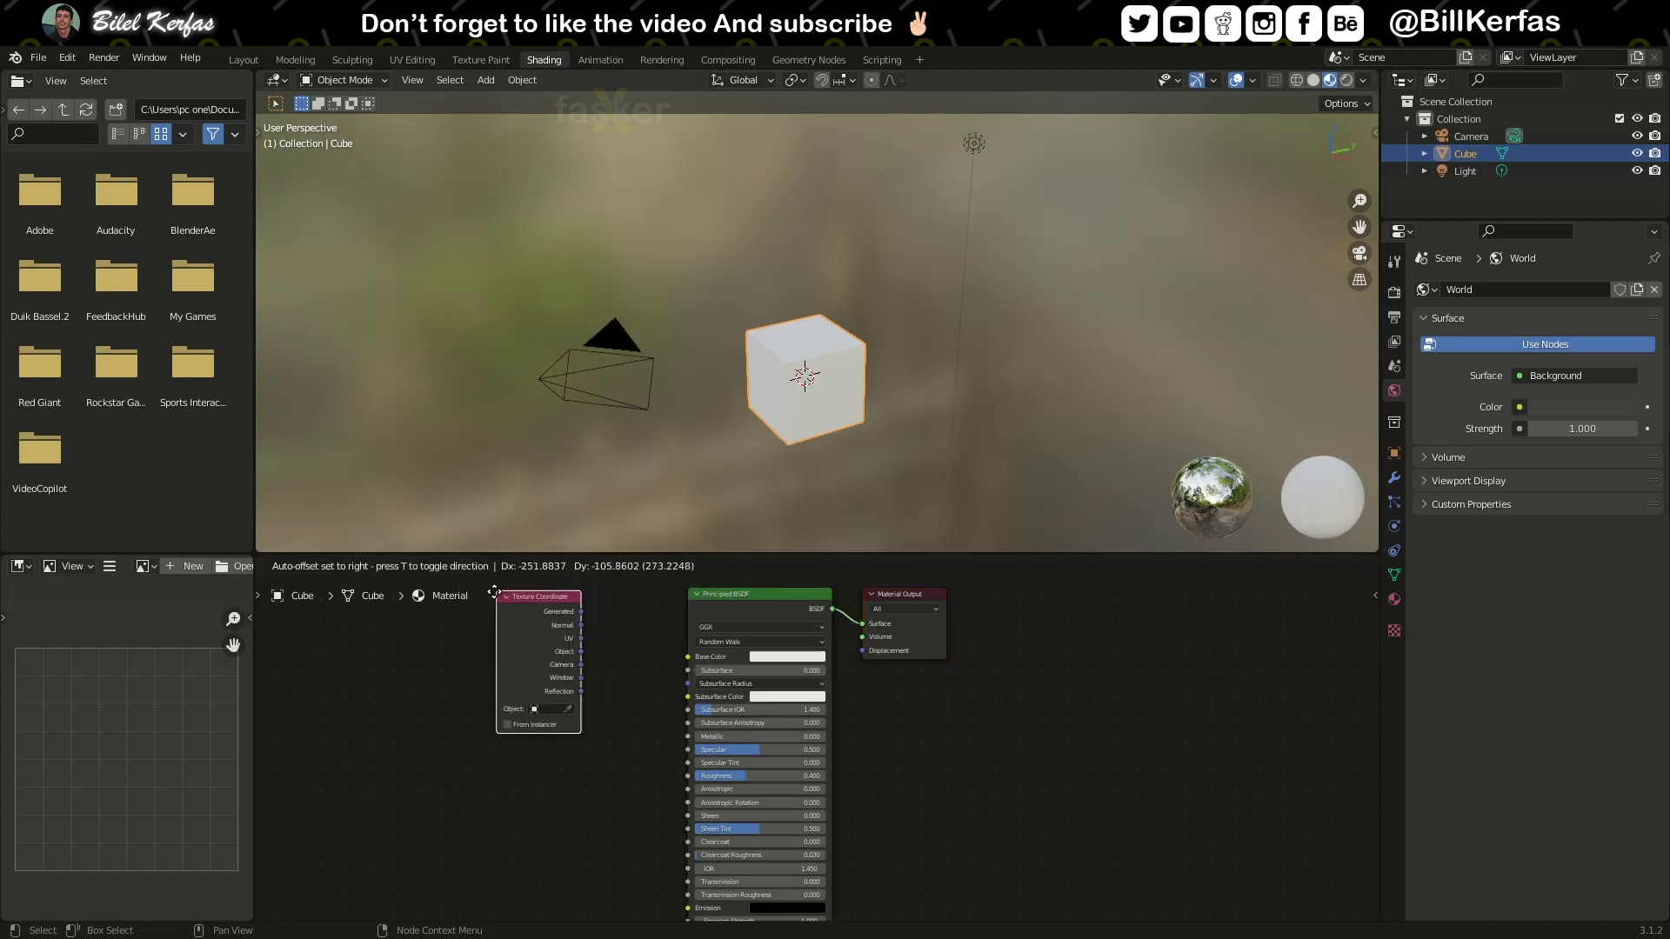
click(406, 623)
Add an AOV Output node named UVX and link the Texture Coordinate UV output to its Color input
click(463, 570)
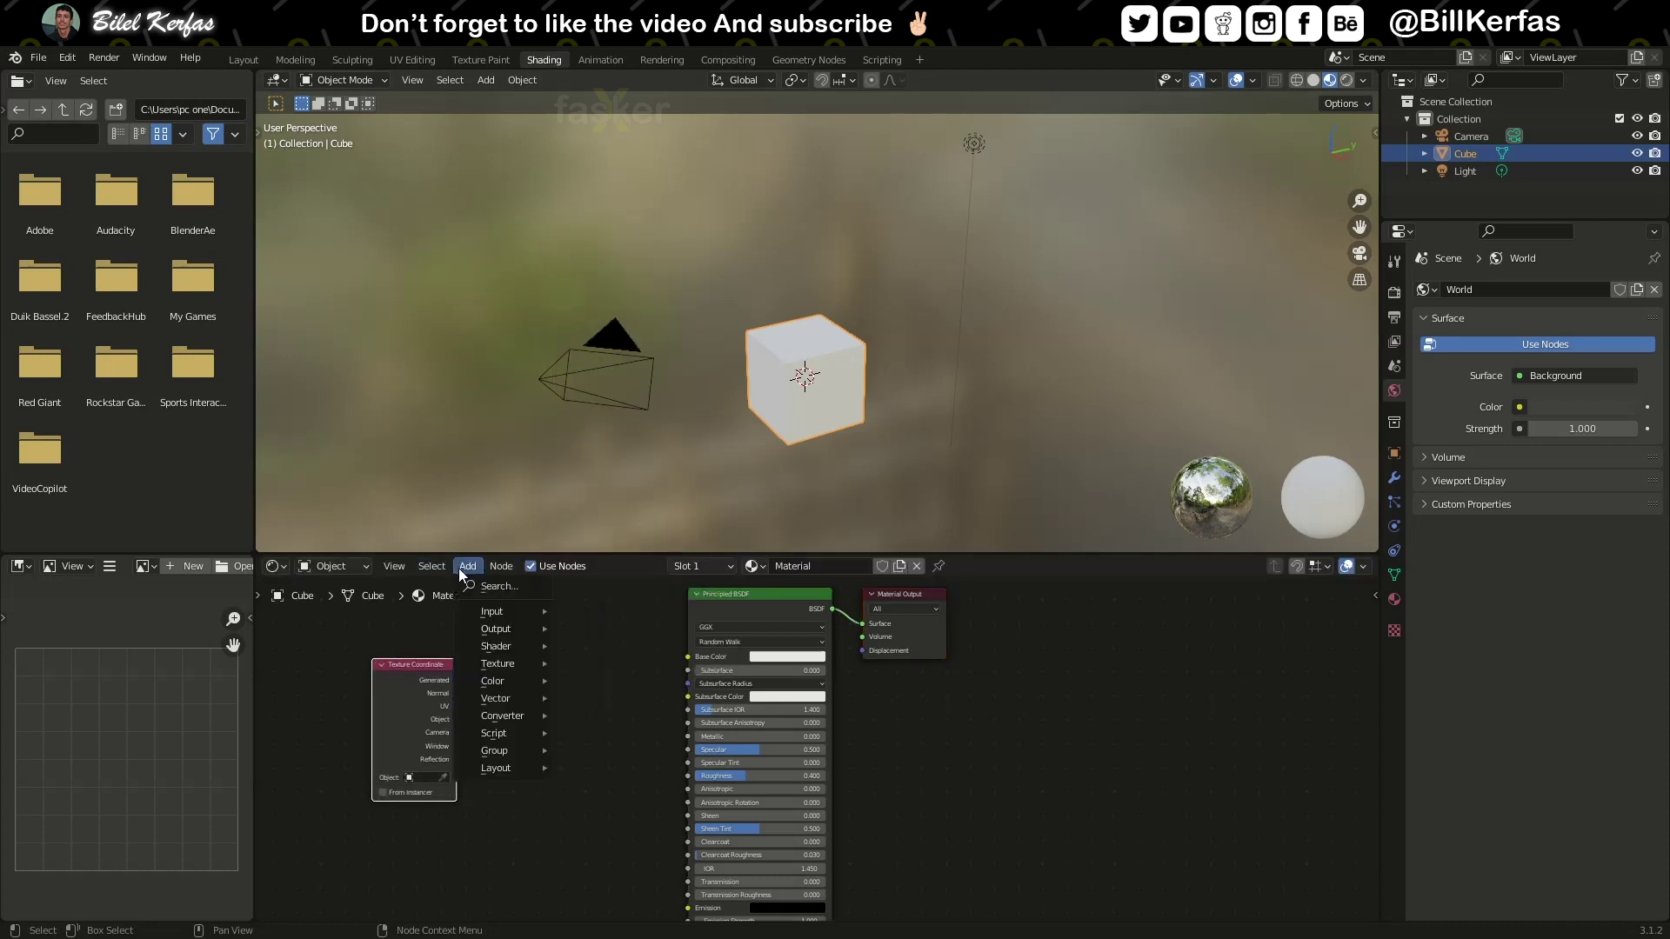
mouse_move(502, 630)
click(601, 628)
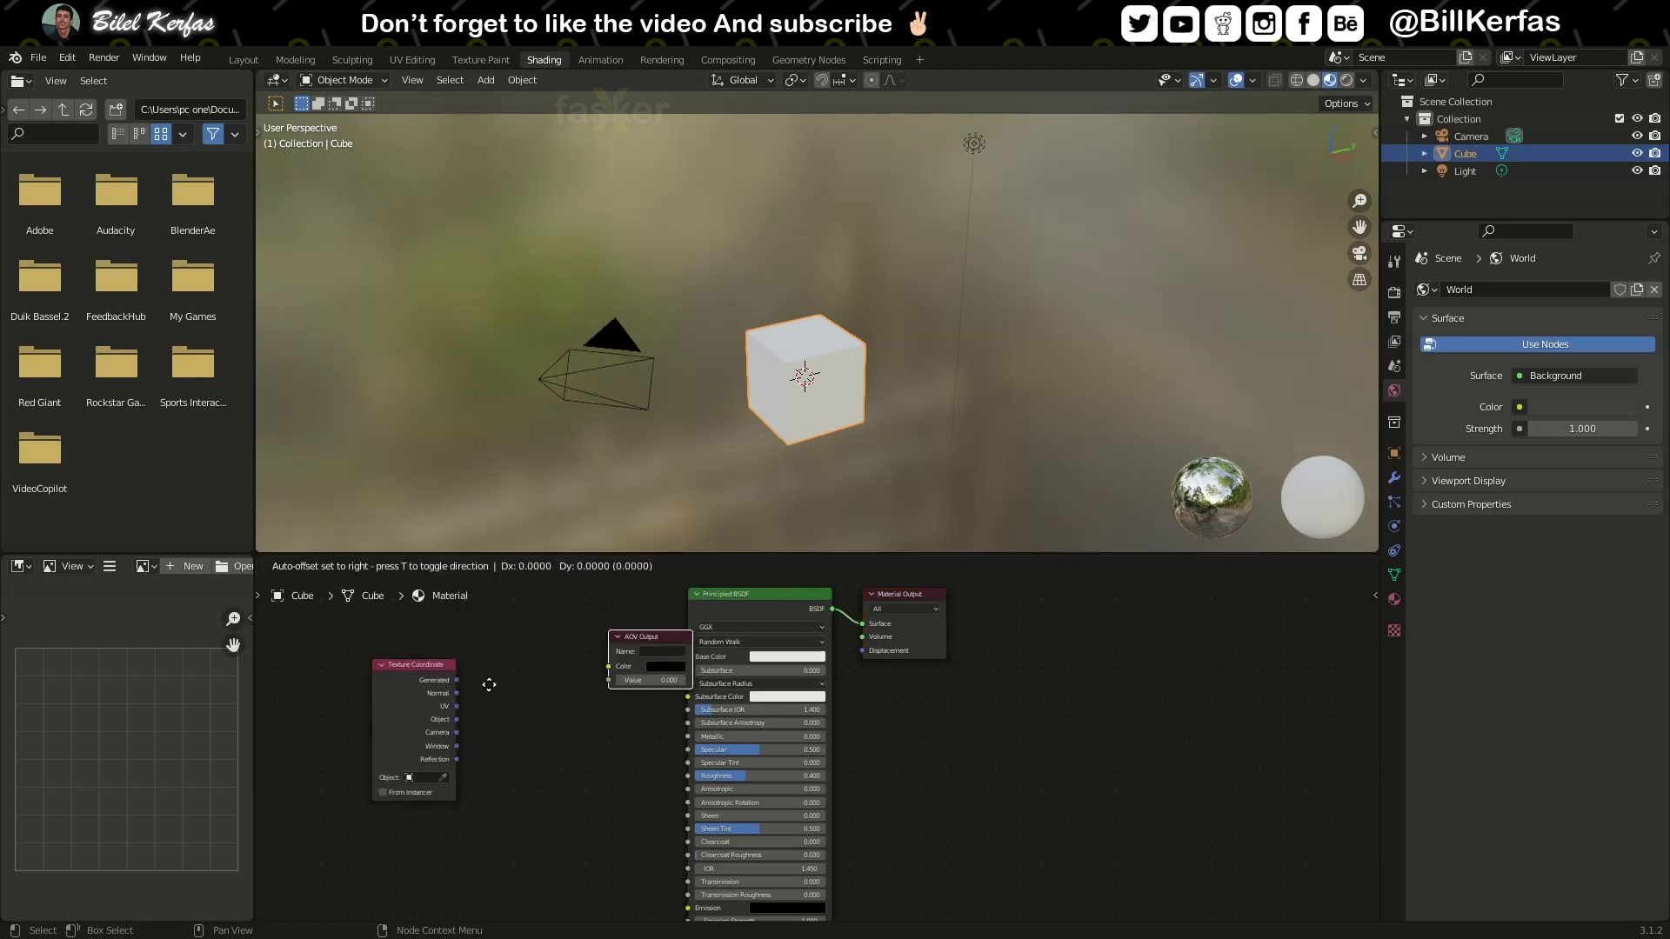
click(516, 693)
scroll(451, 701, up, 5)
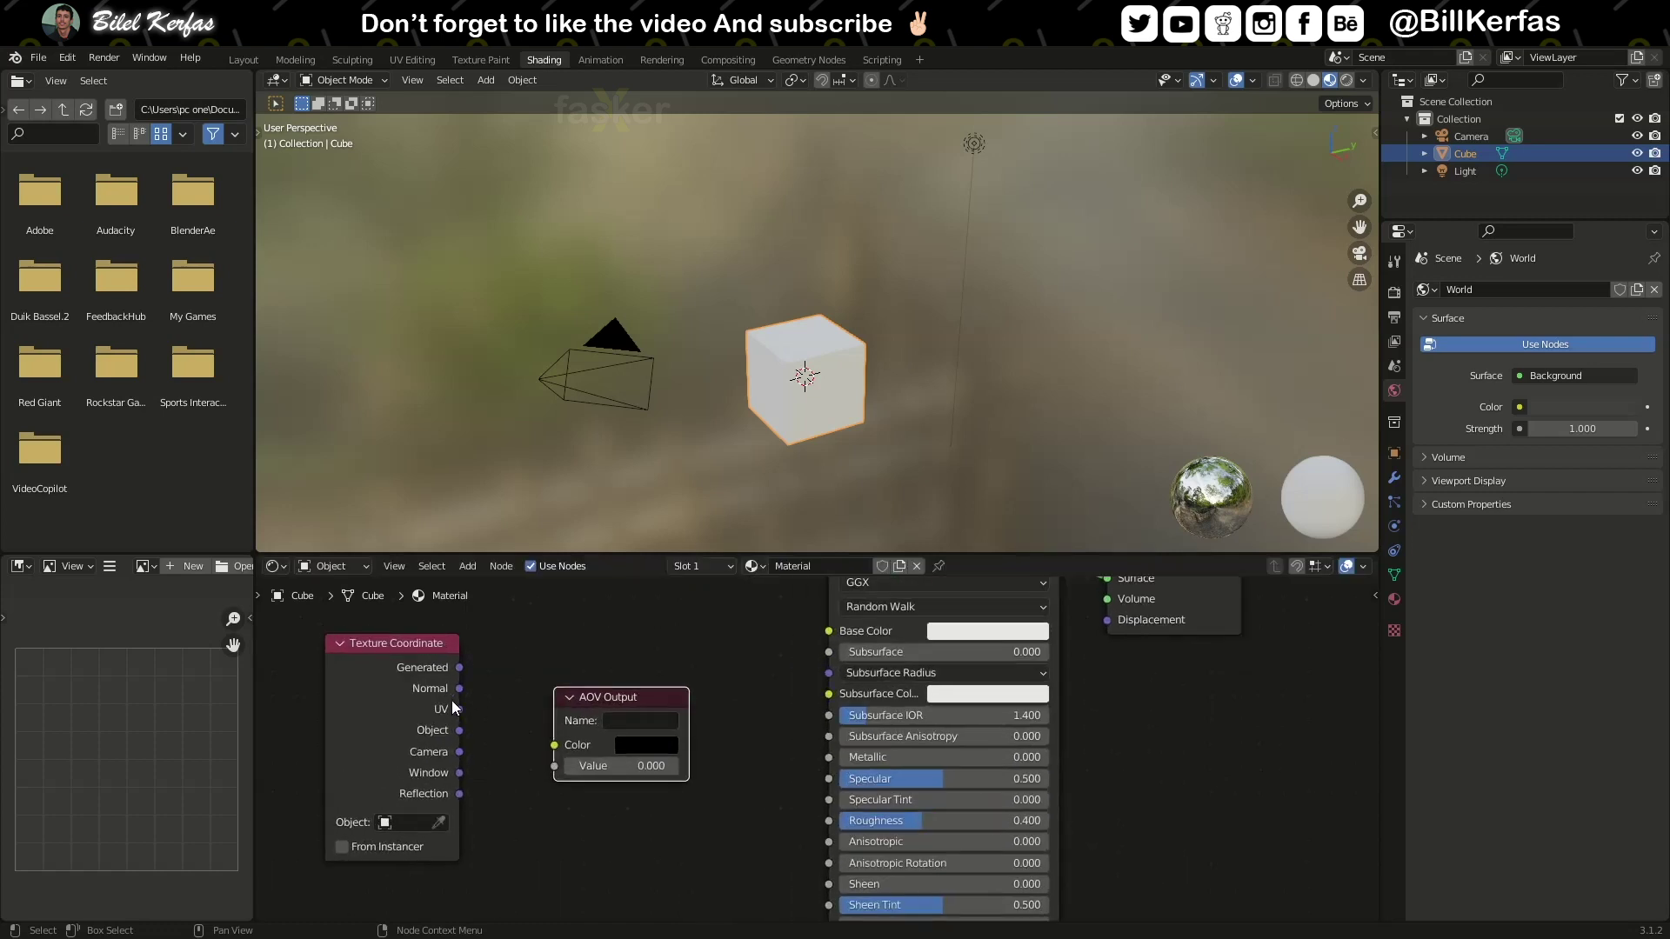
click(749, 734)
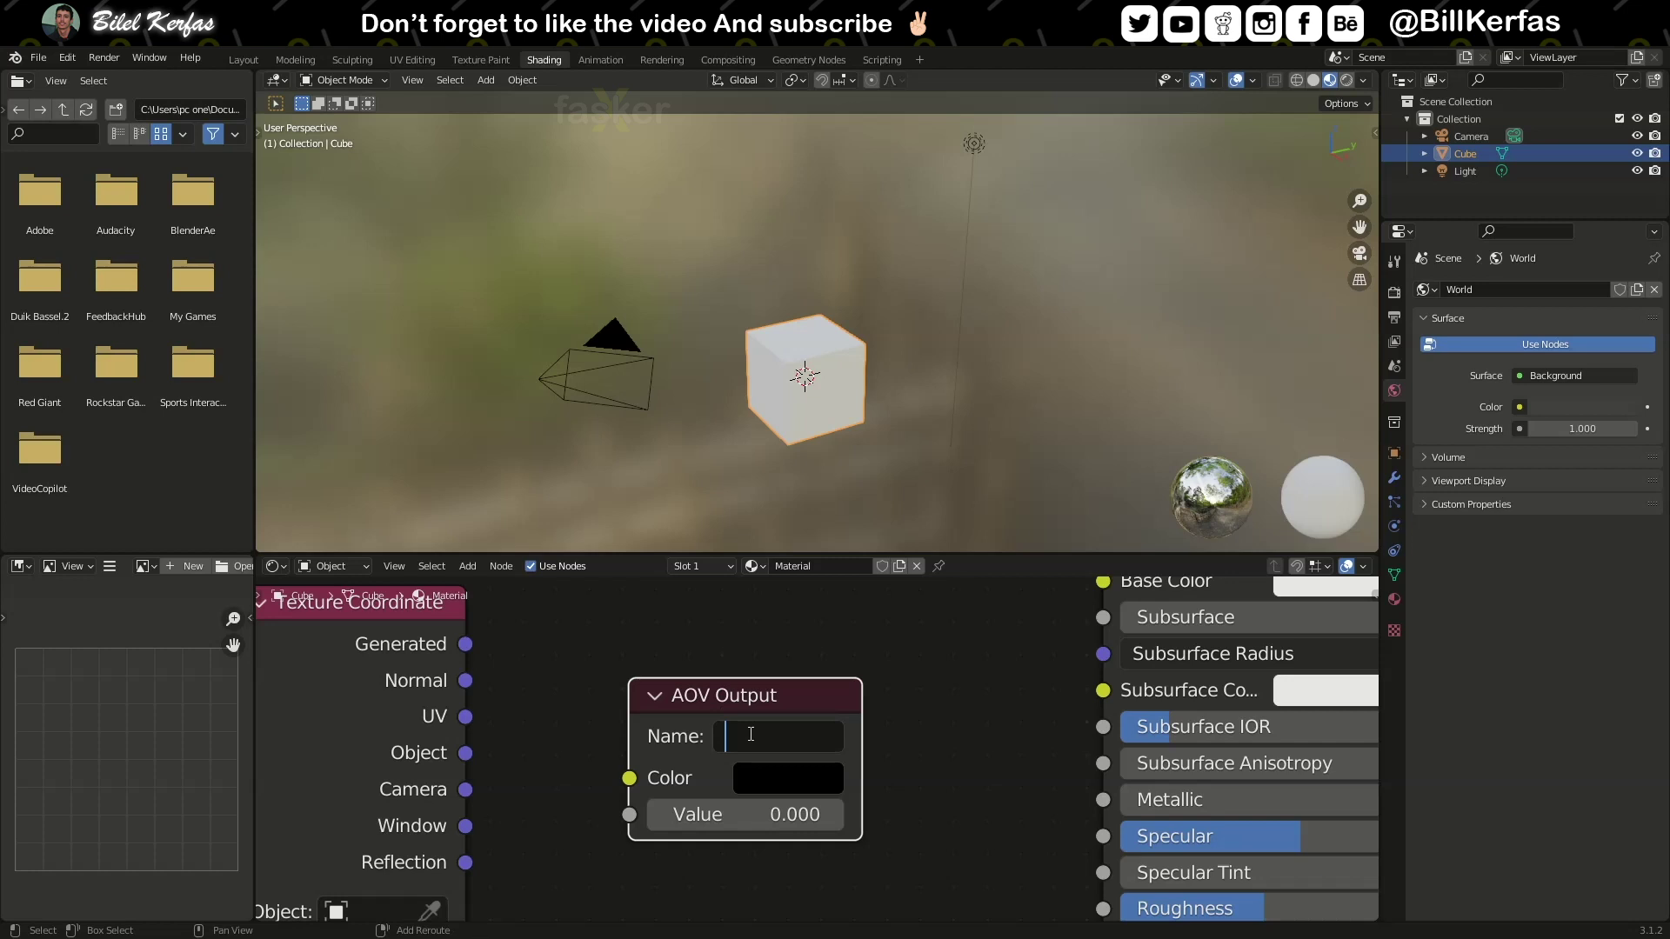
text(UVX)
key(Return)
drag(504, 728, 618, 776)
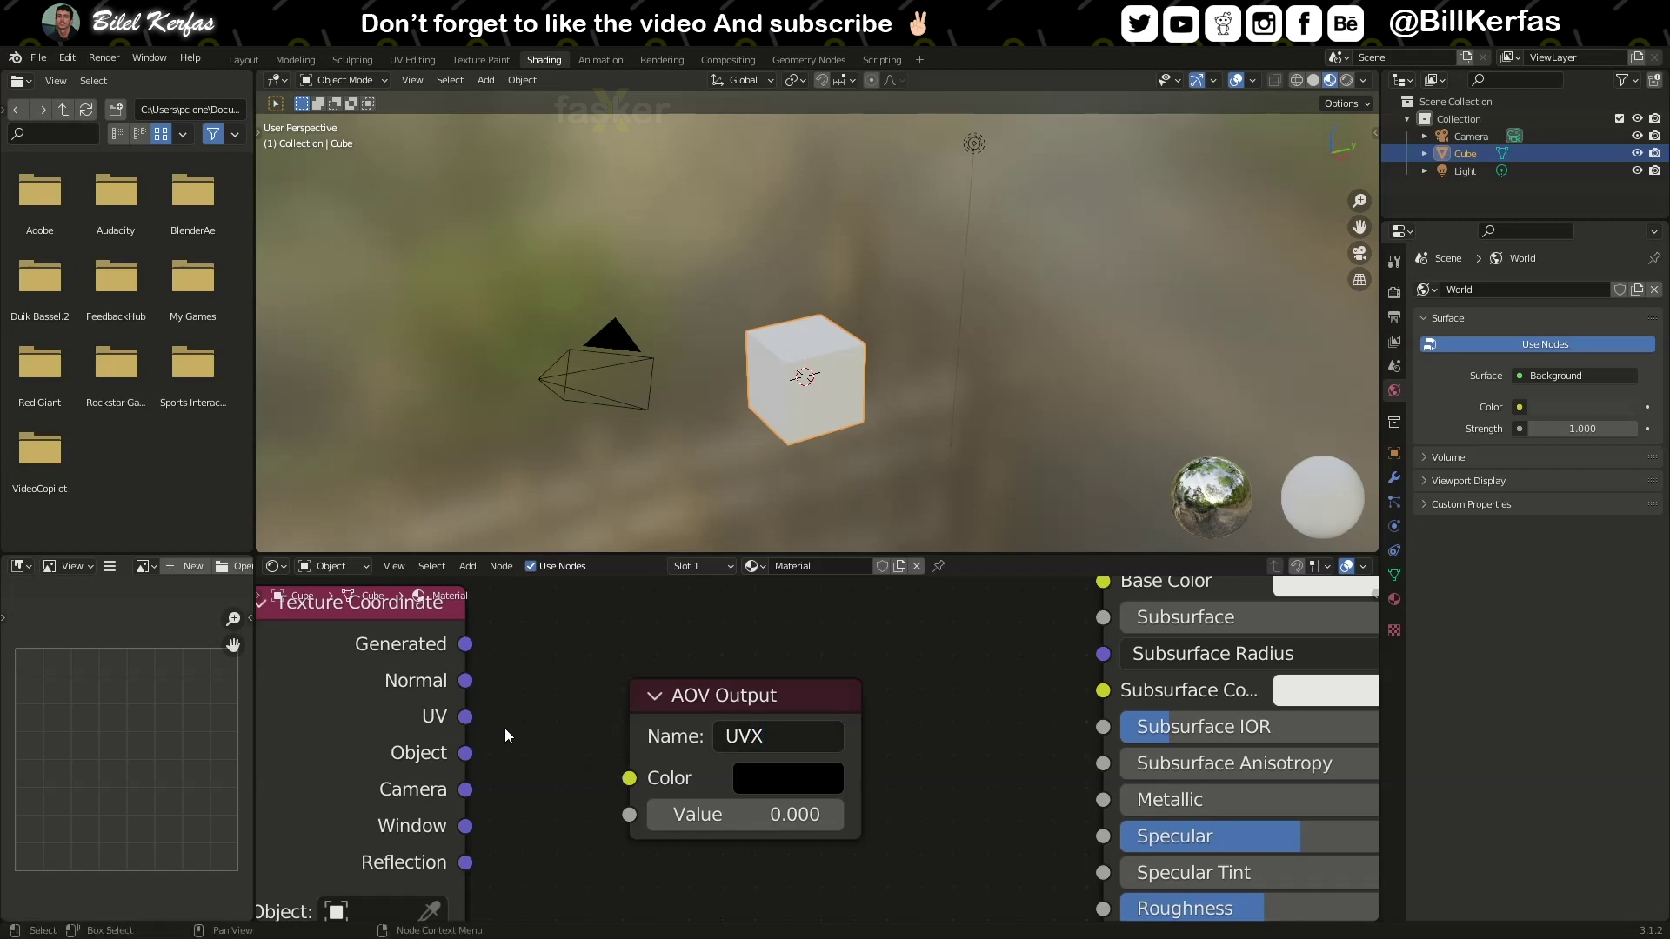
drag(468, 723, 635, 784)
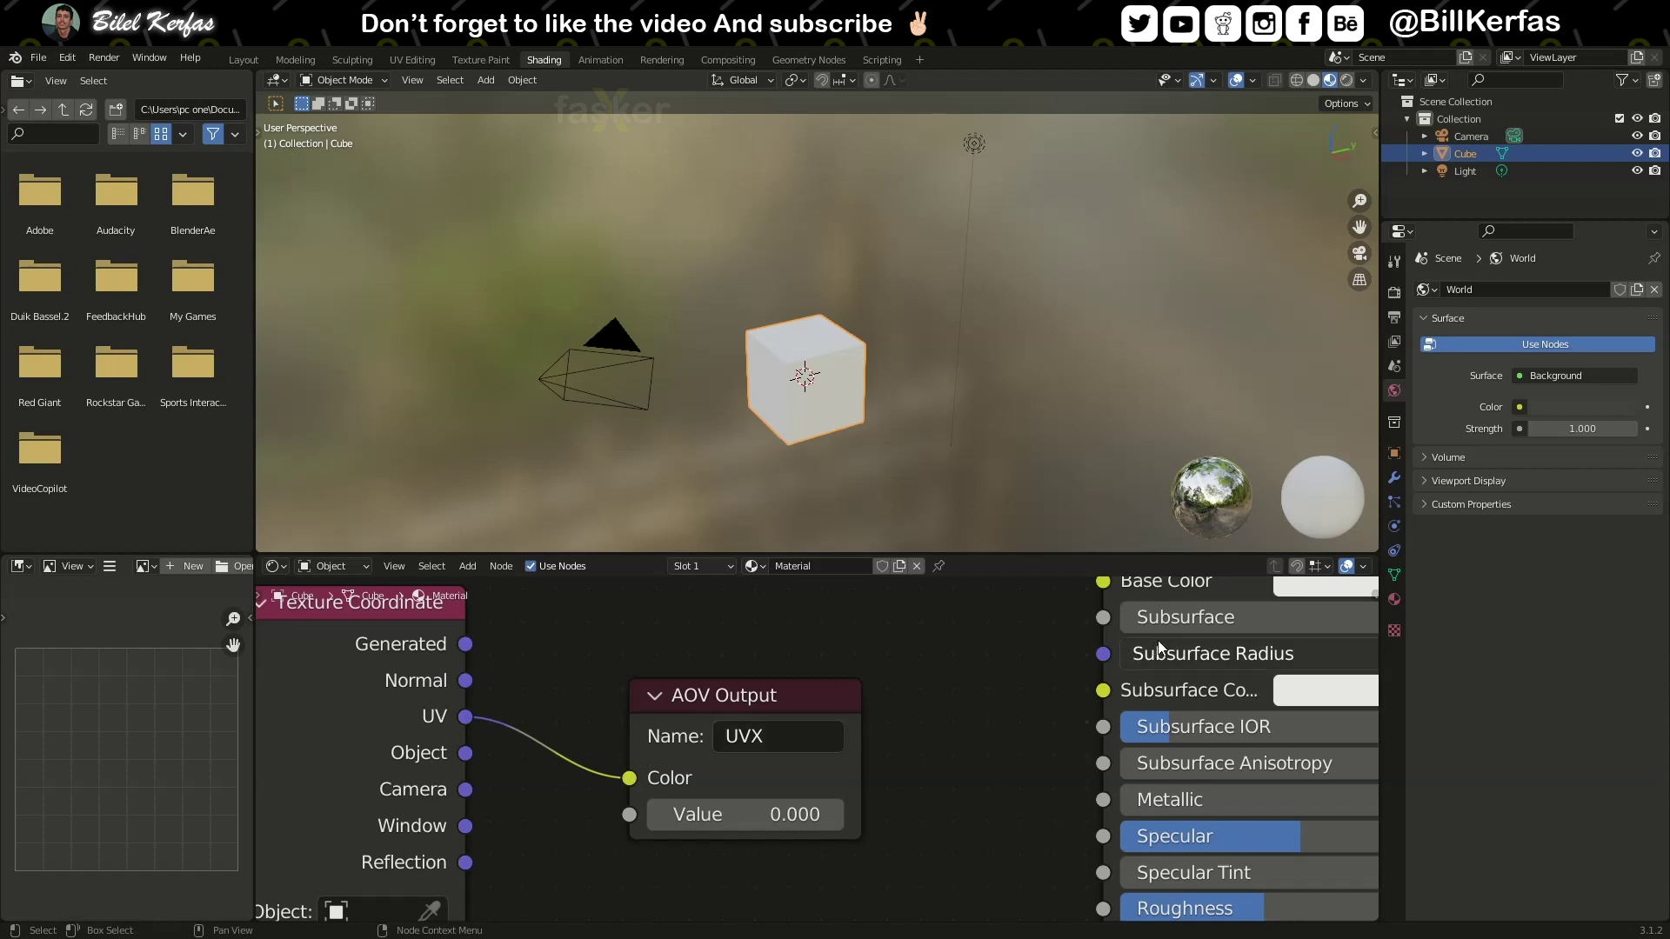
Add a Shader AOV named UVX in View Layer Properties and switch to the Compositing workspace
click(1396, 345)
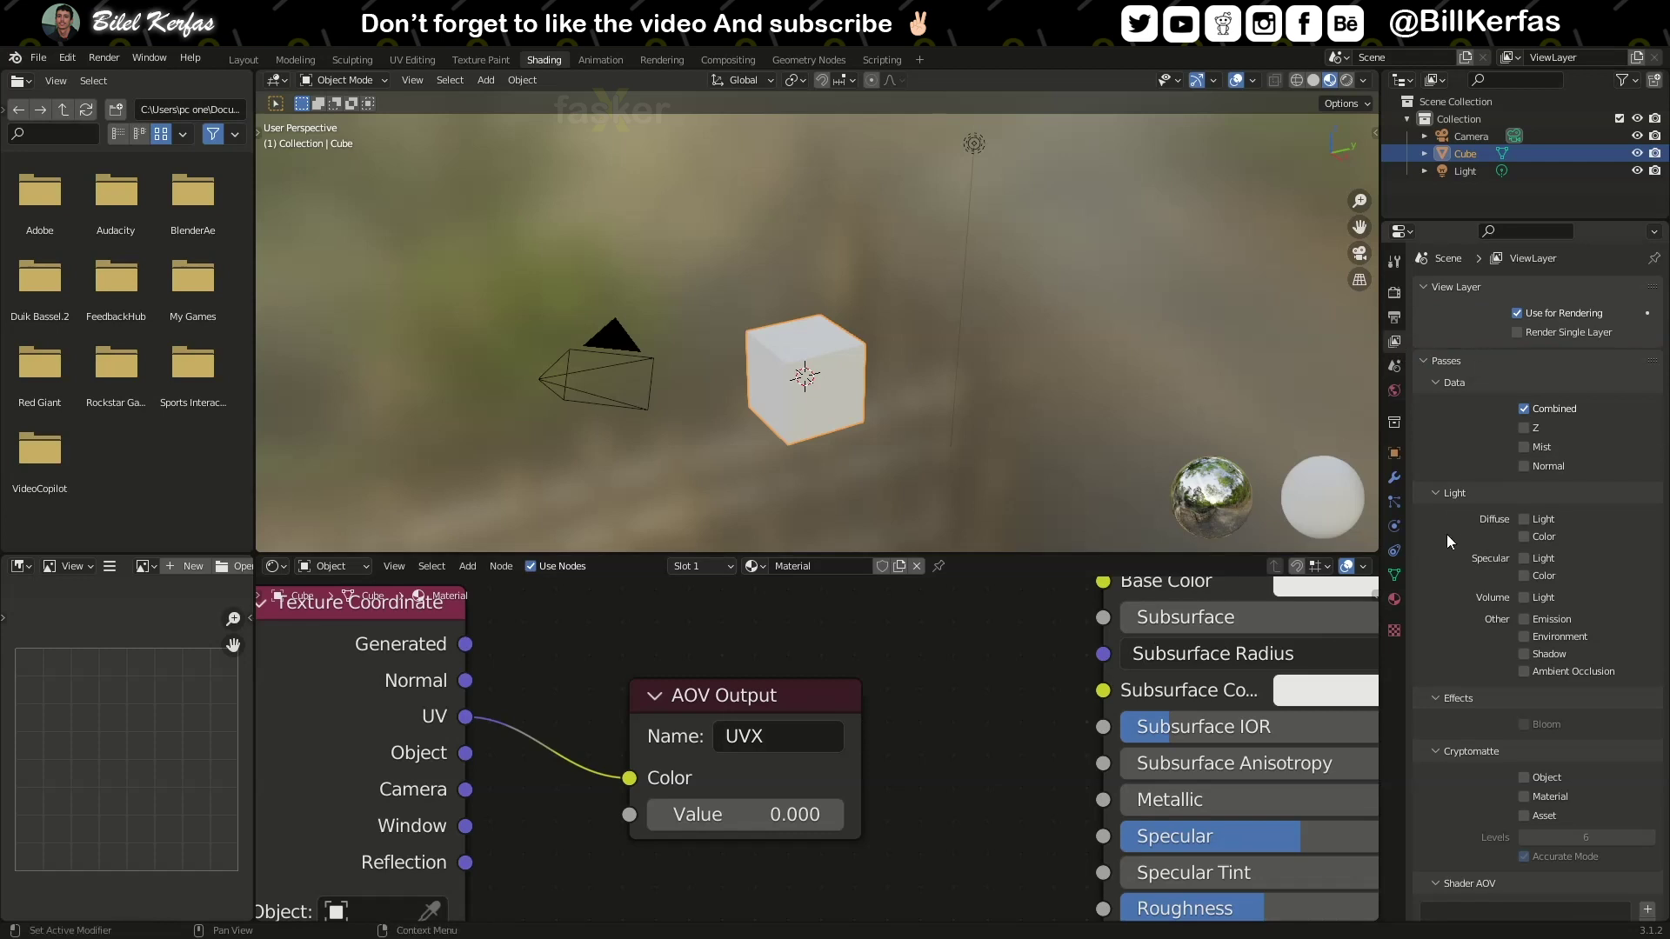
scroll(1464, 430, down, 1)
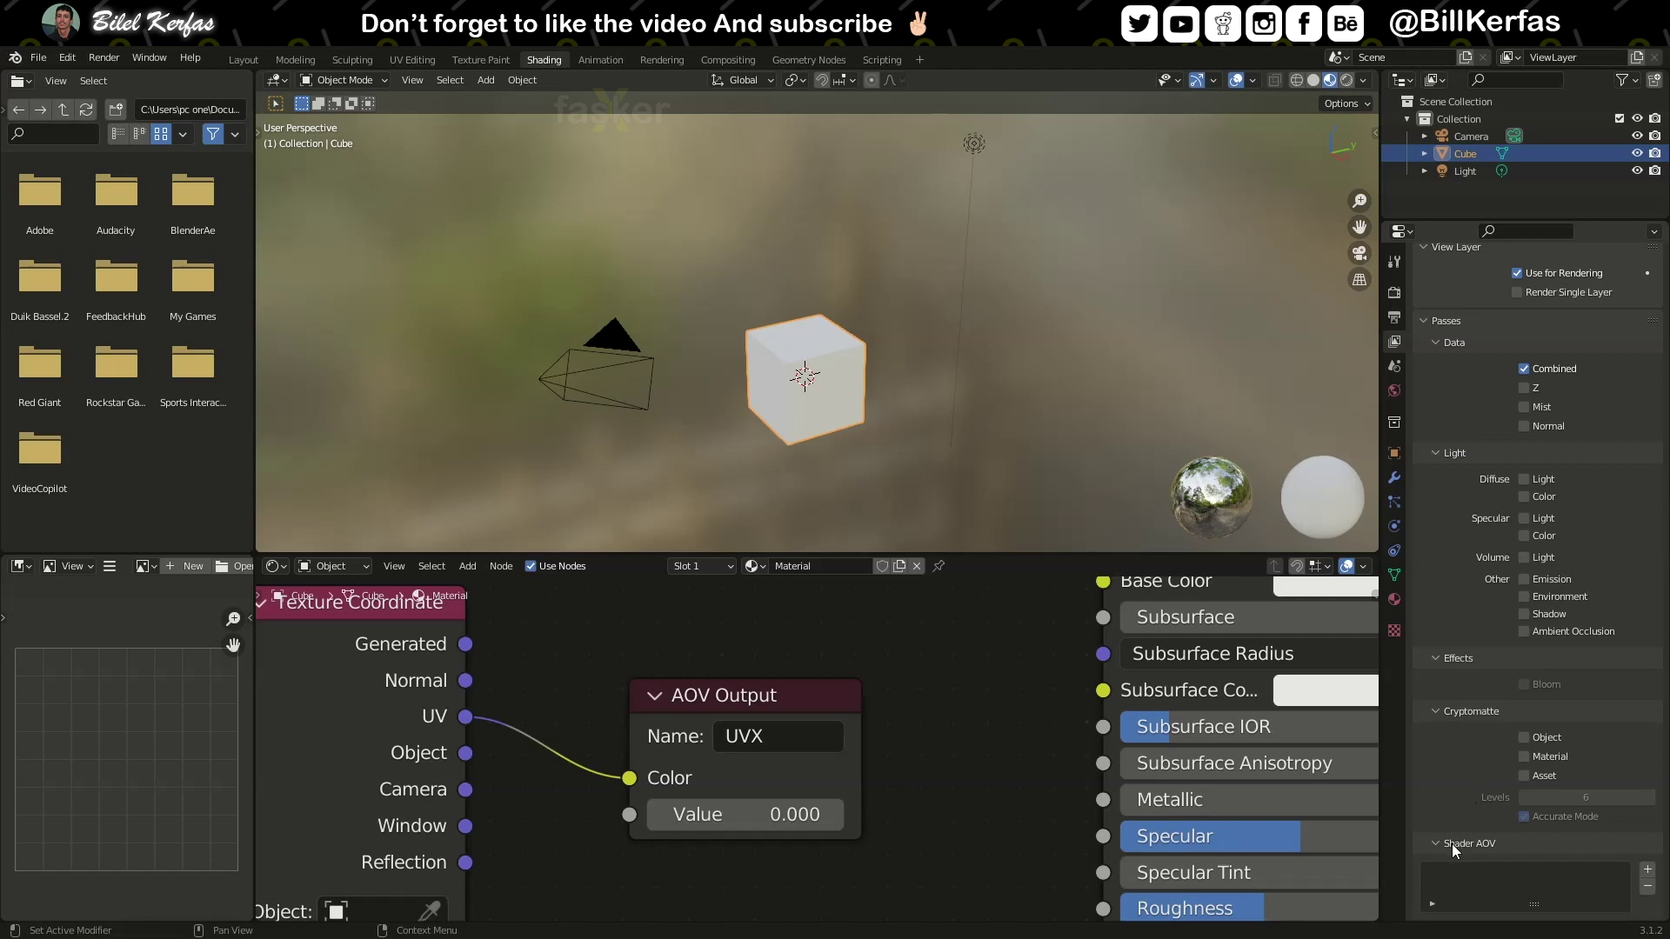
click(1648, 870)
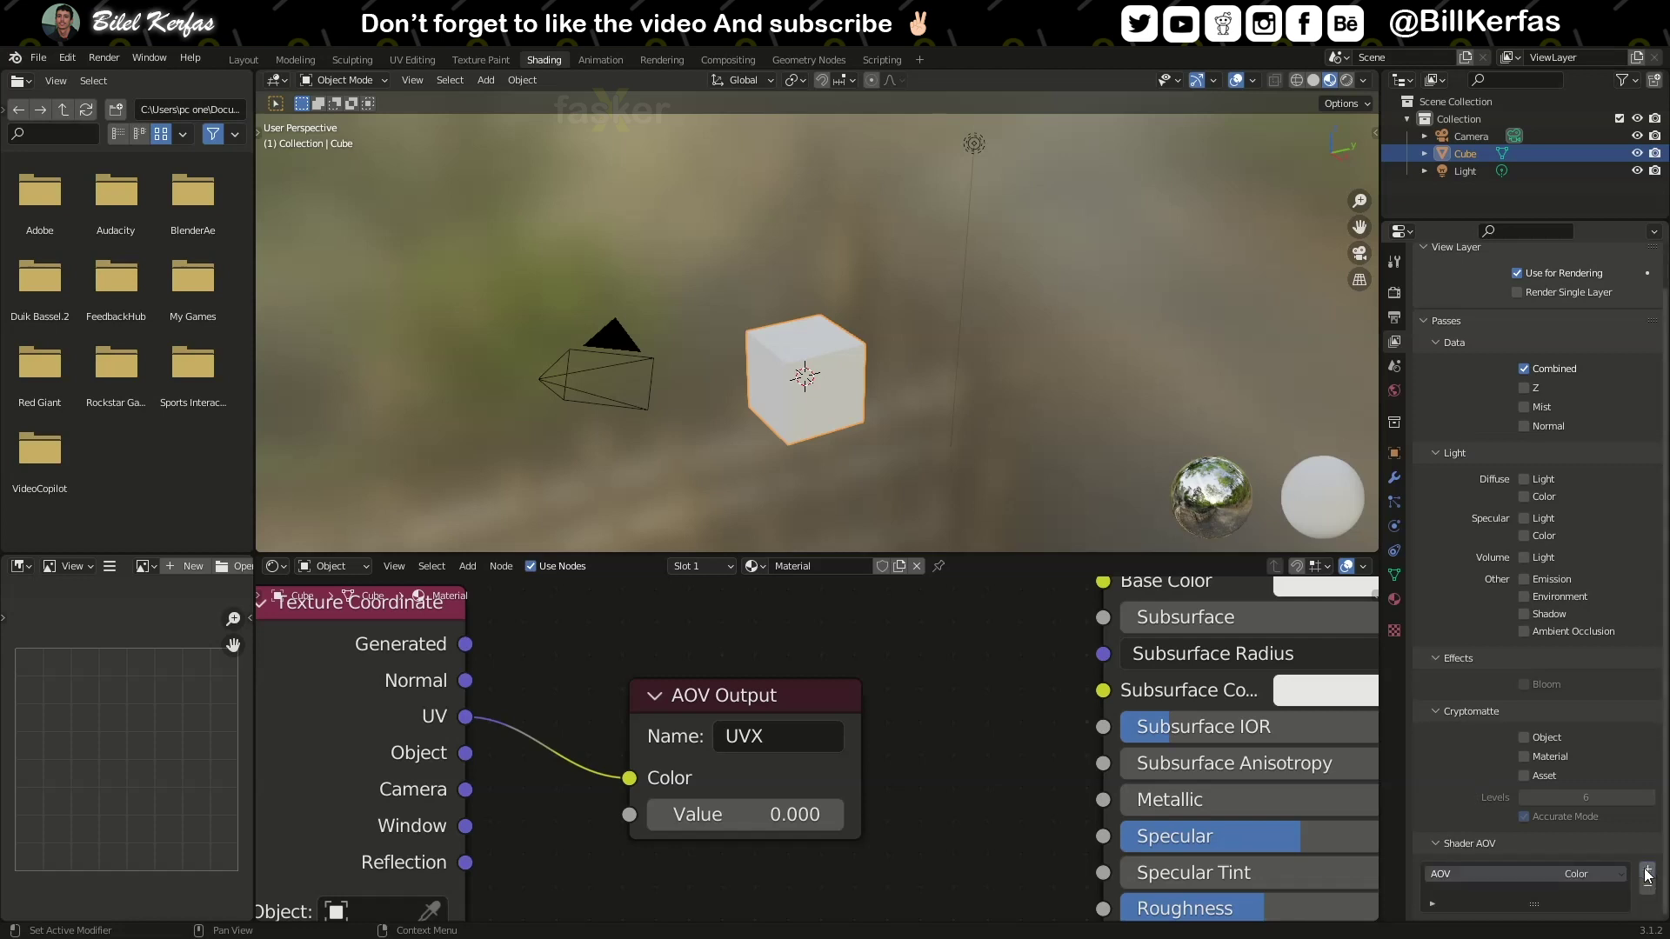
double_click(1477, 873)
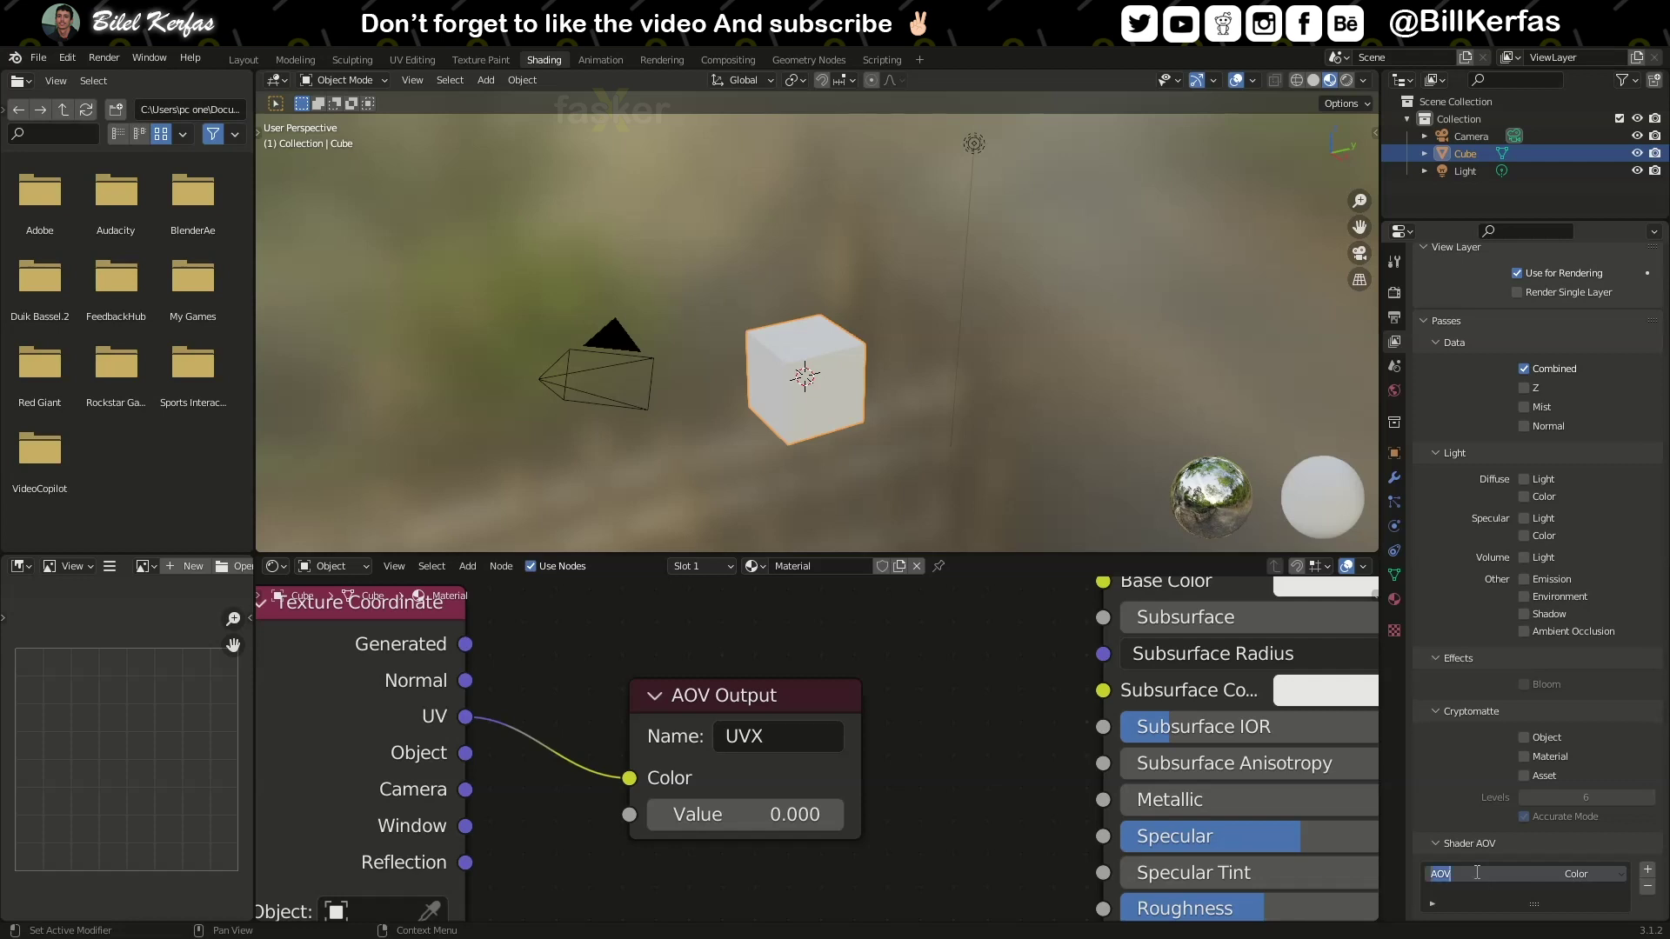
double_click(737, 739)
click(778, 745)
double_click(744, 739)
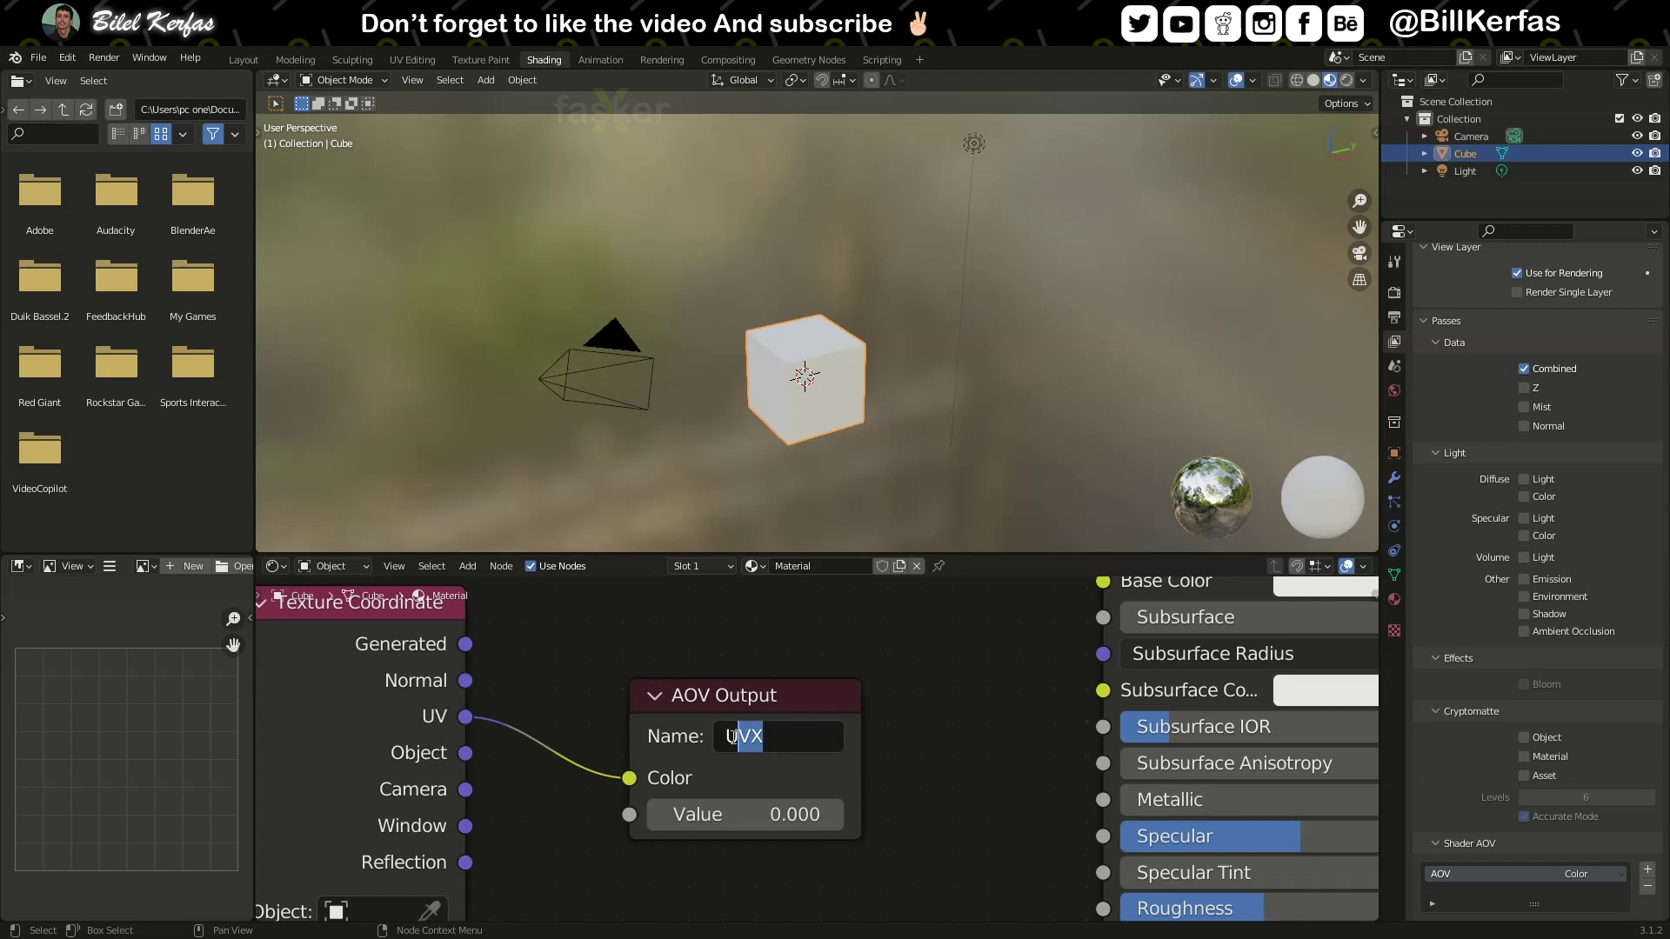
key(Return)
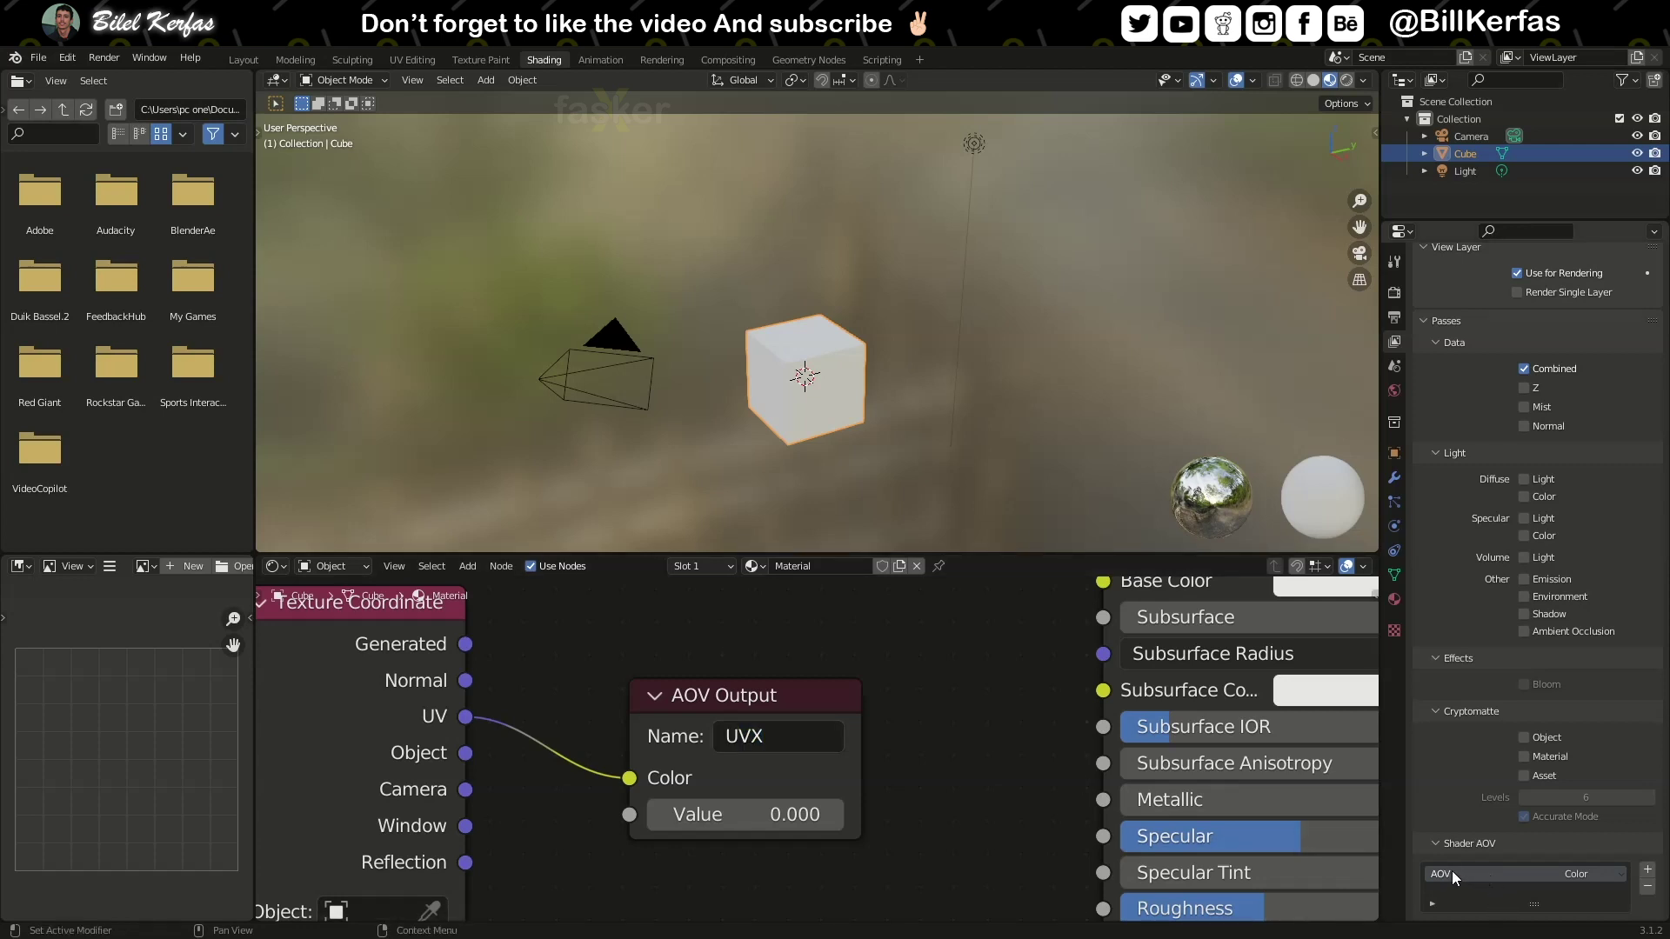
text(UVX)
click(727, 60)
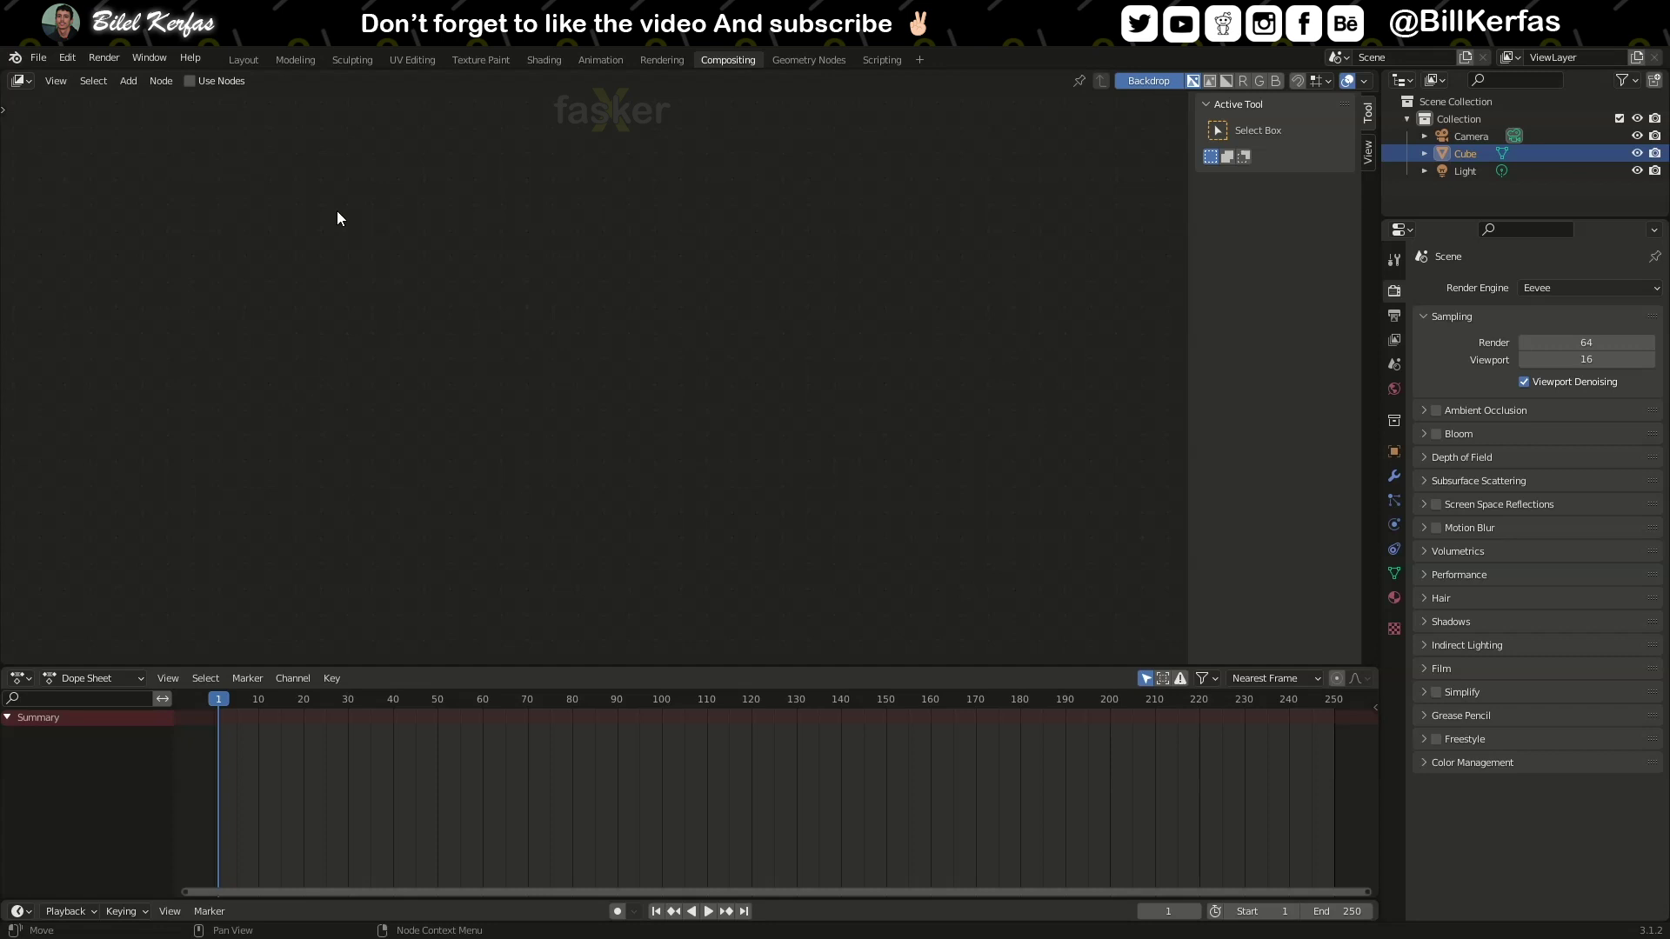
Enable compositing nodes, spread the Render Layers and Composite nodes apart, and close the Render Result window
click(235, 84)
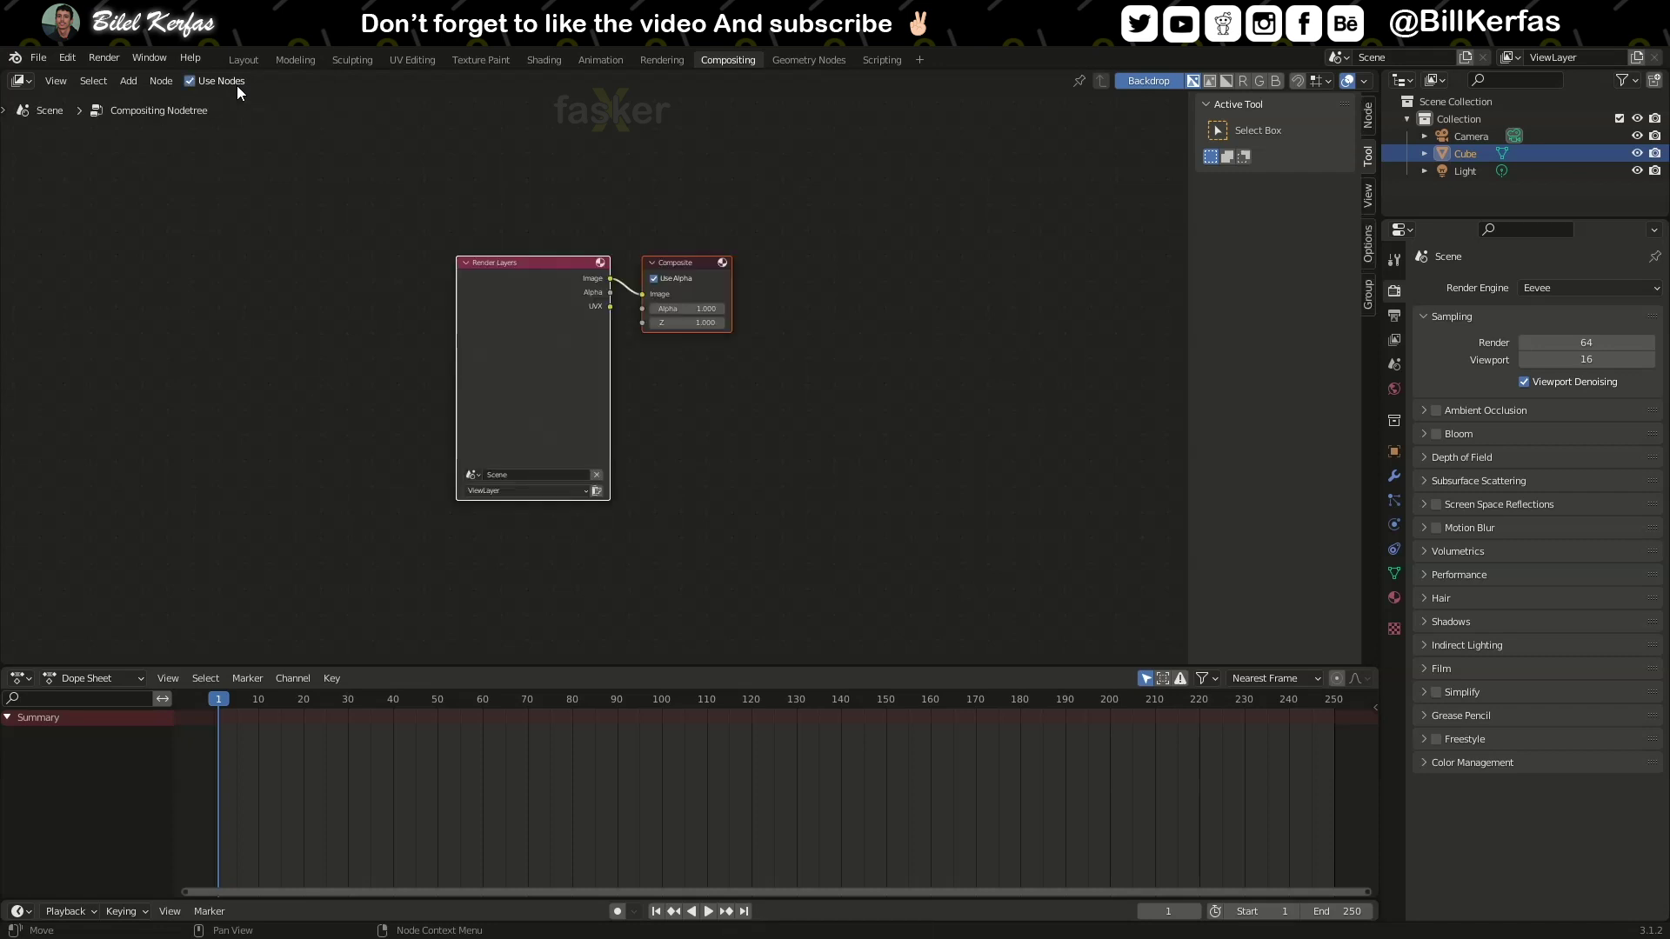
drag(689, 262, 782, 261)
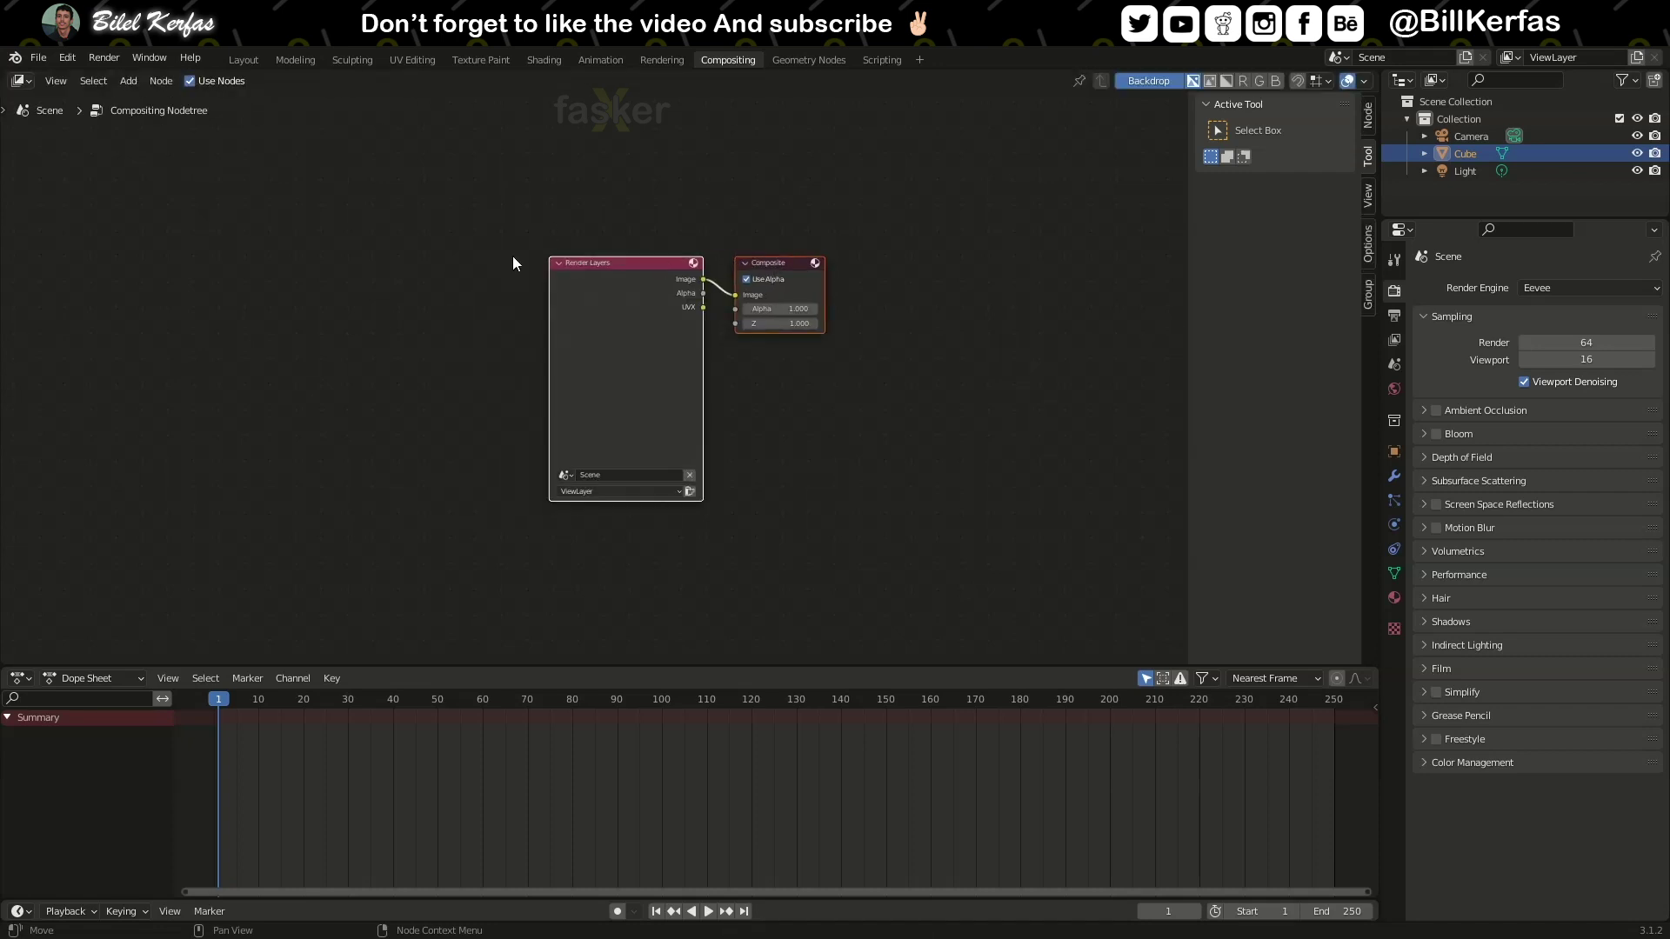
click(511, 261)
drag(597, 261, 463, 253)
drag(791, 276, 832, 267)
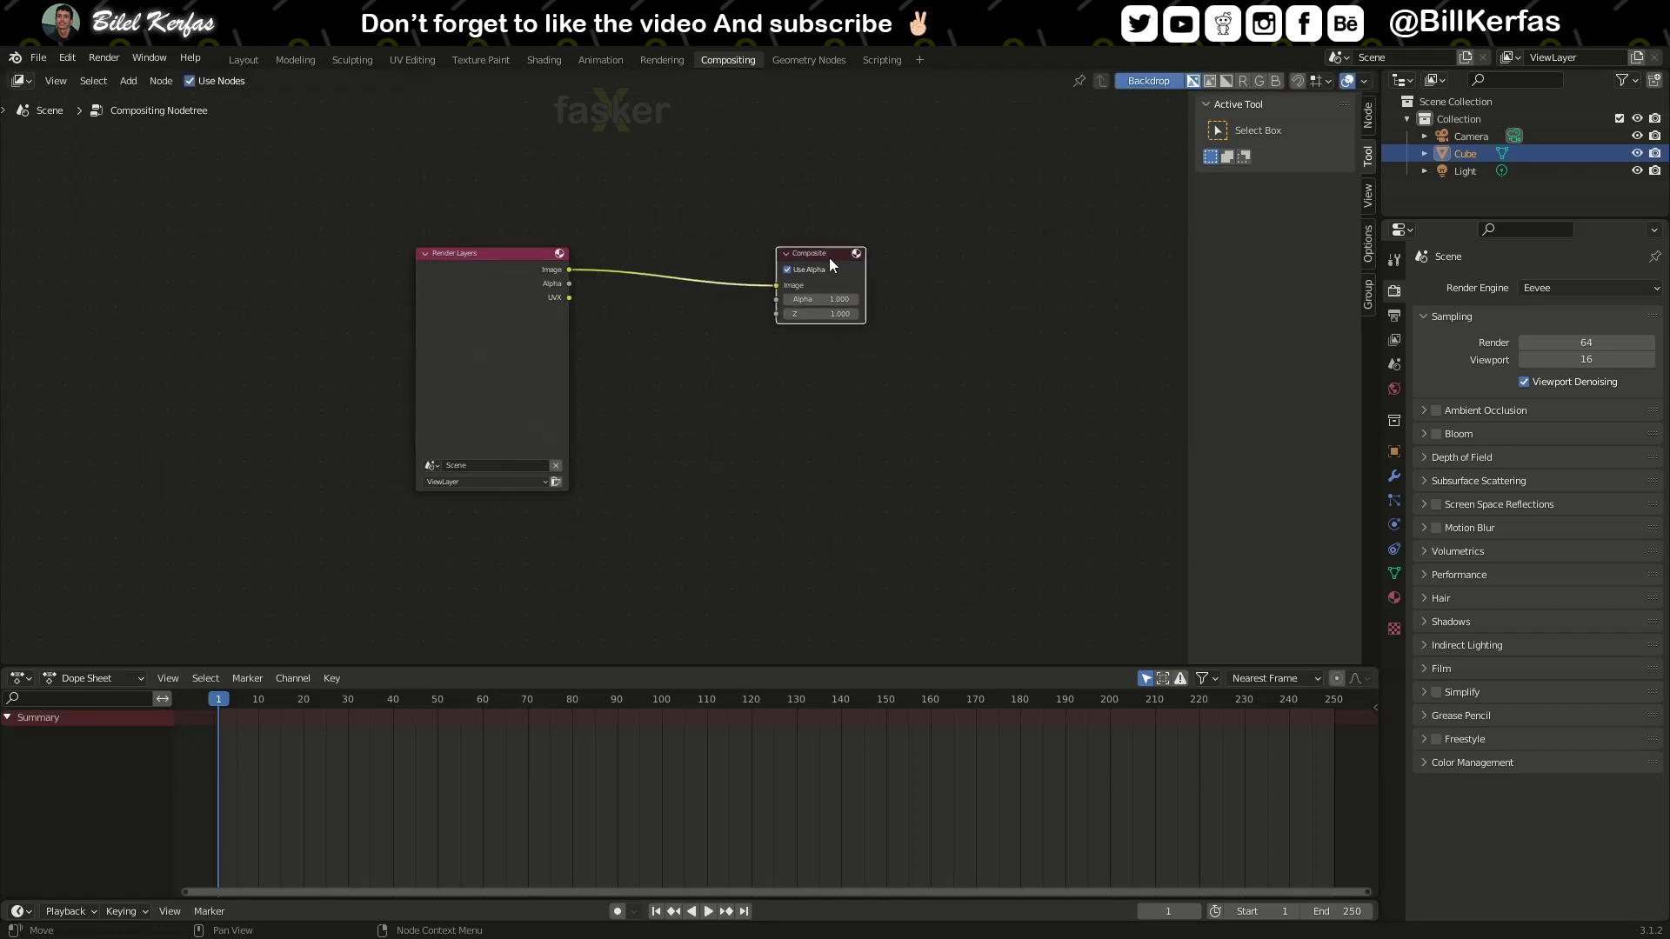
click(669, 325)
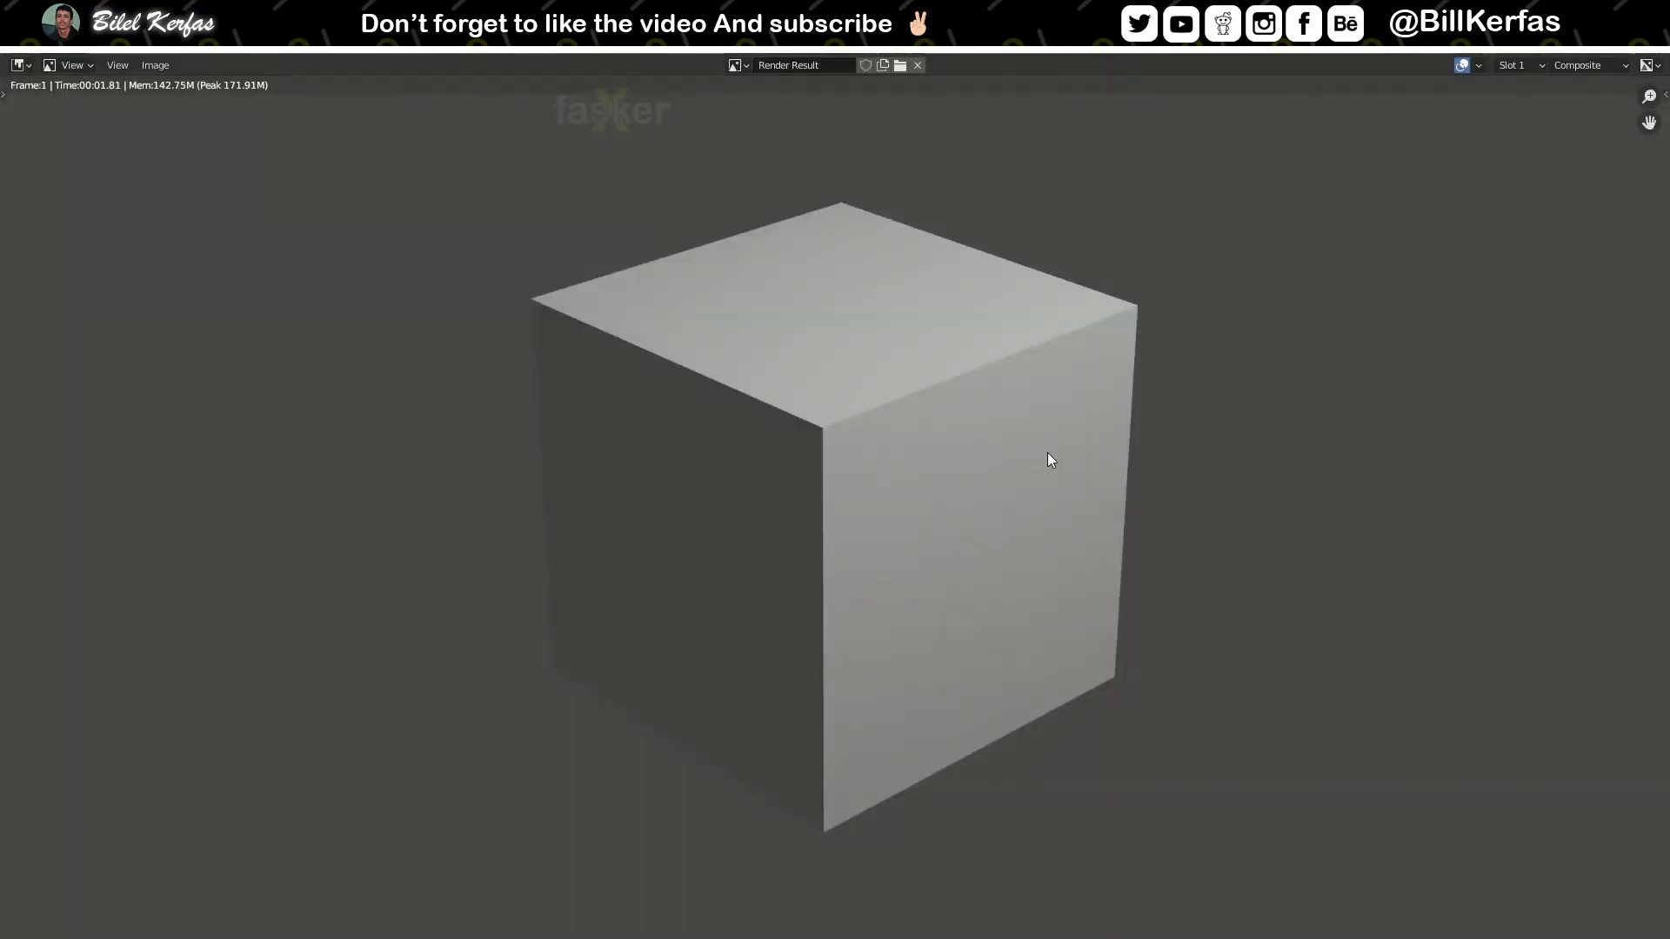
click(1653, 49)
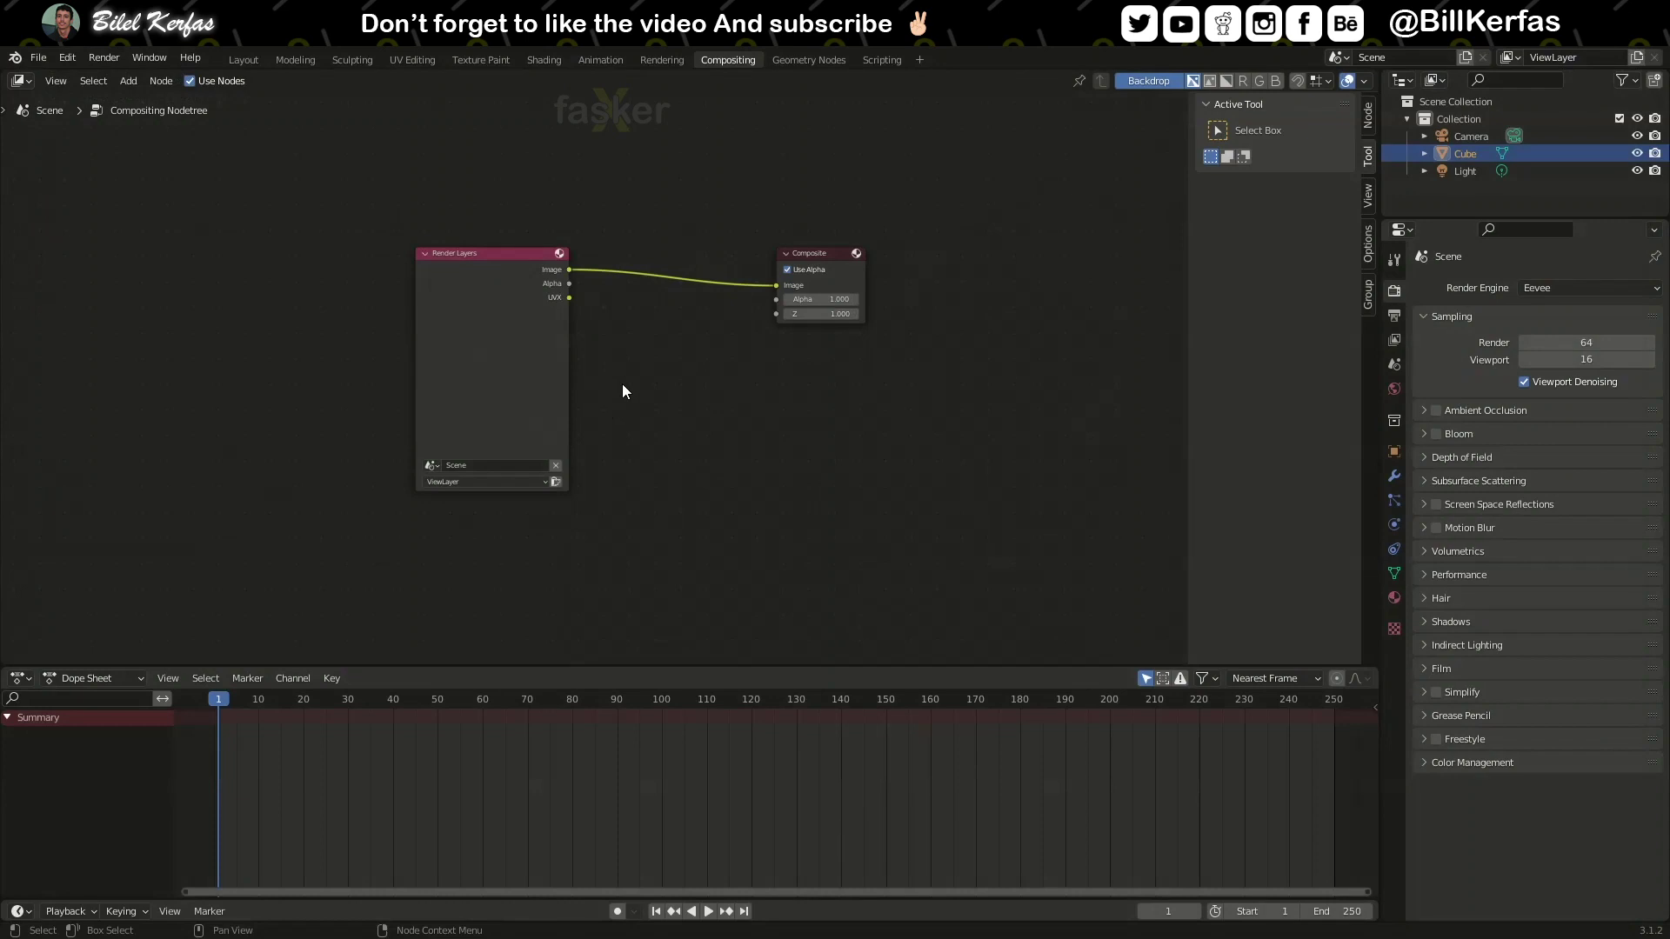
Add a Viewer node fed by the Render Layers UVX output and resize the backdrop preview with V/Alt+V
key(shift+a)
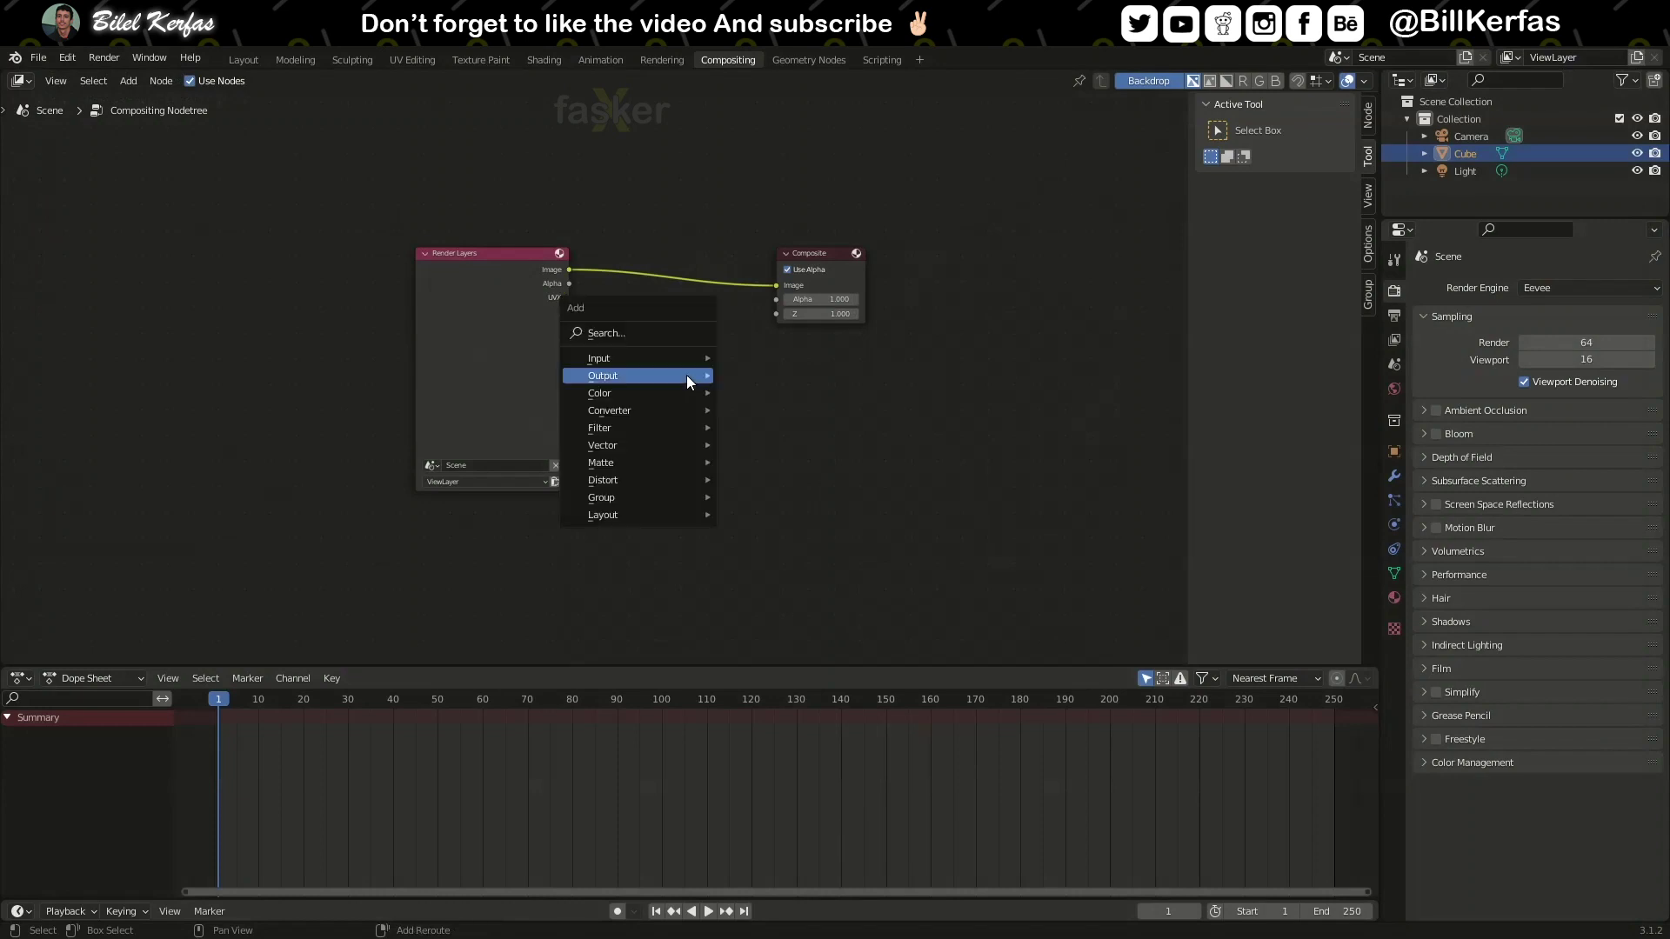
mouse_move(692, 359)
click(765, 444)
click(751, 353)
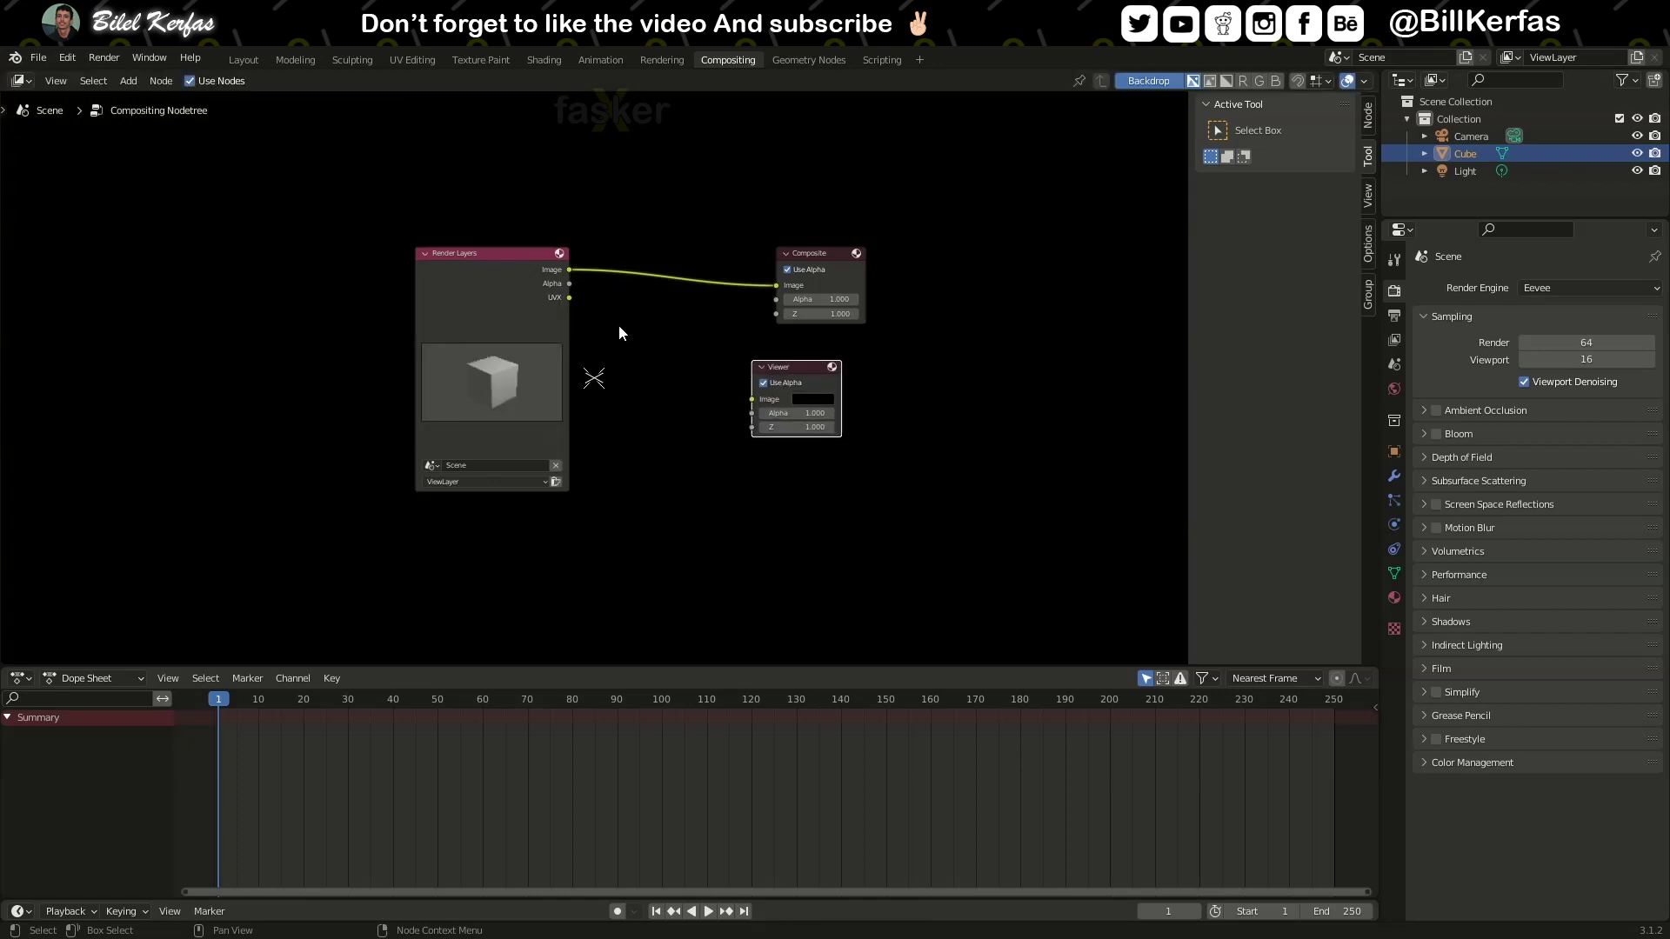
drag(568, 297, 752, 399)
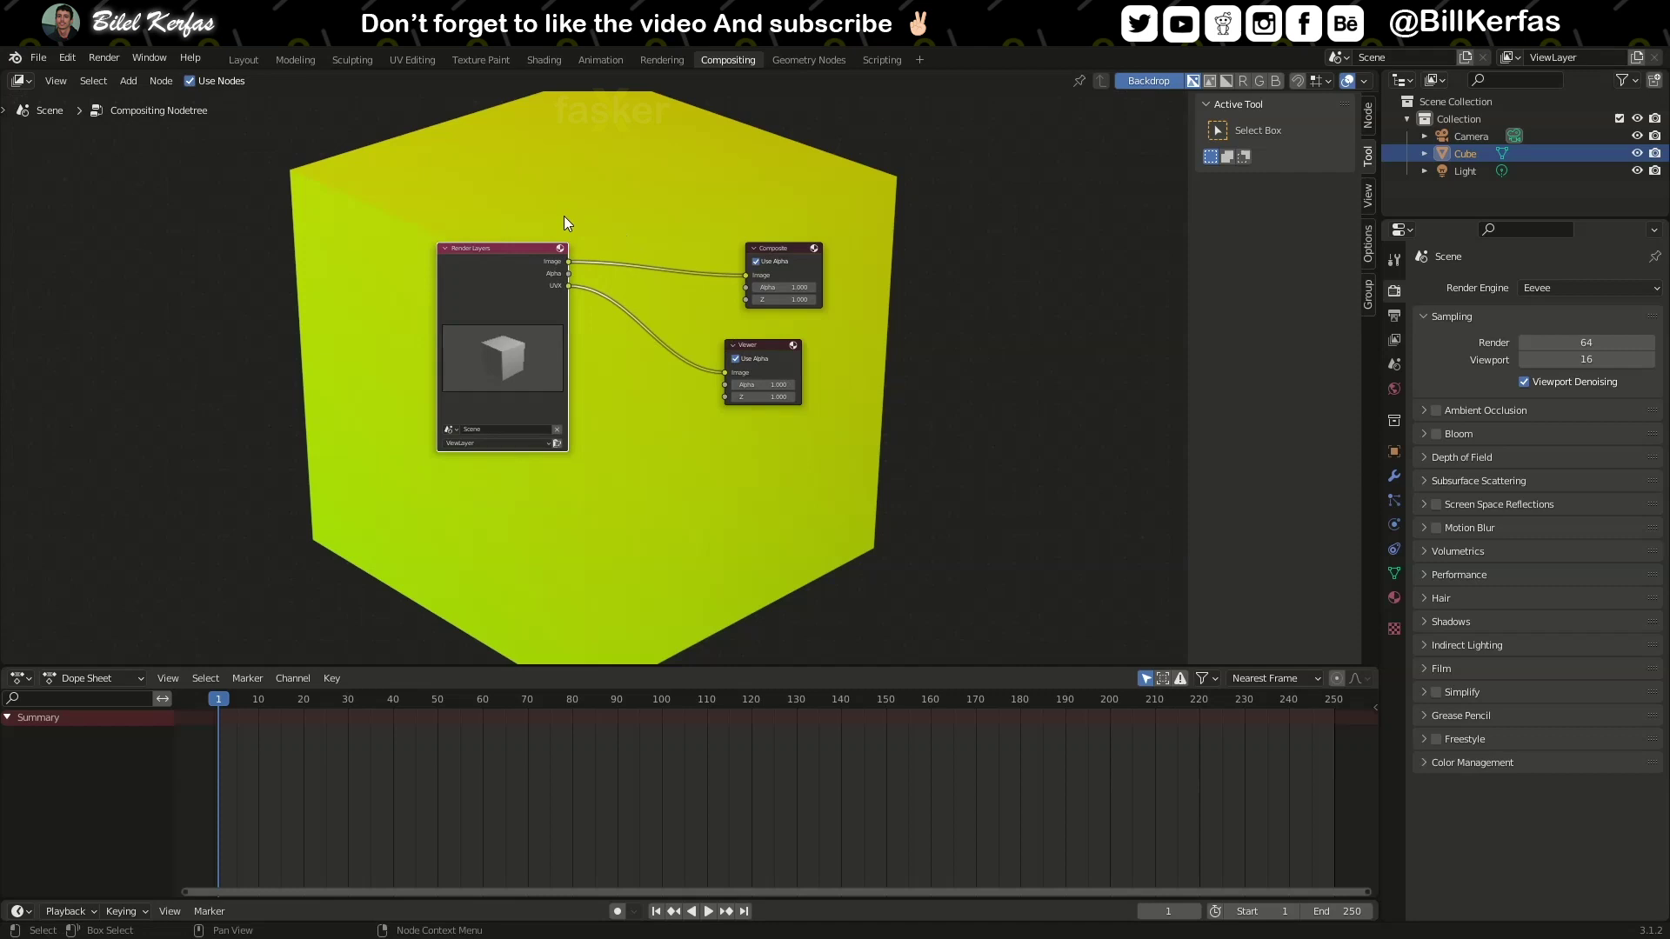
key(v)
key(v)
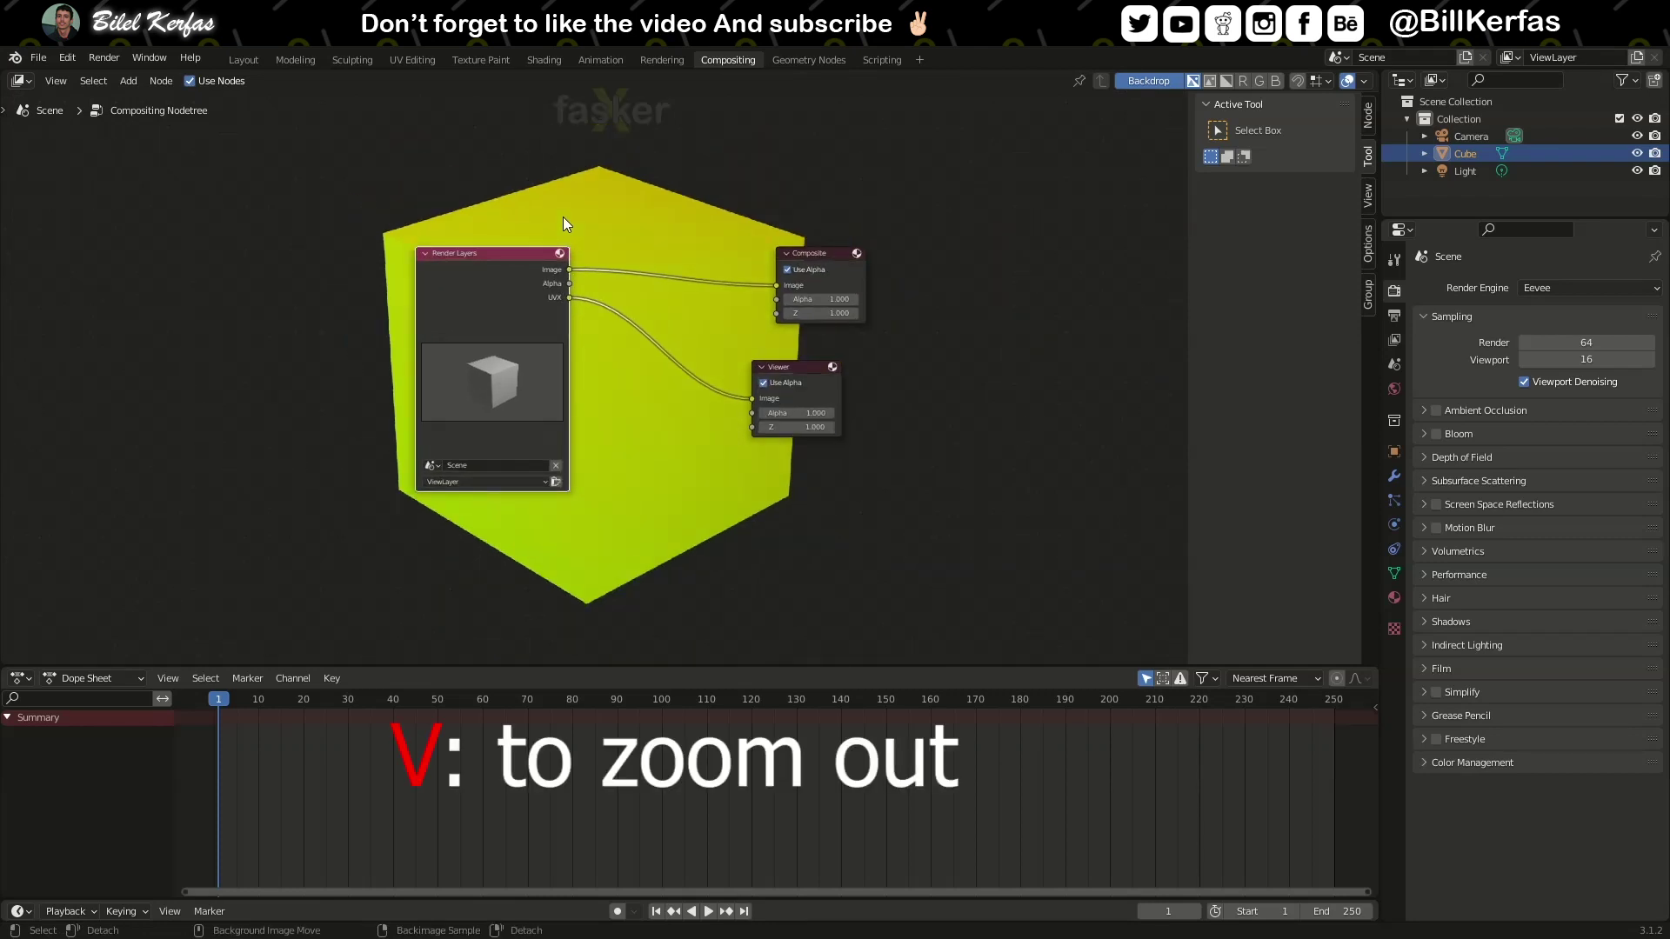
key(alt+v)
key(alt+v)
key(alt+v)
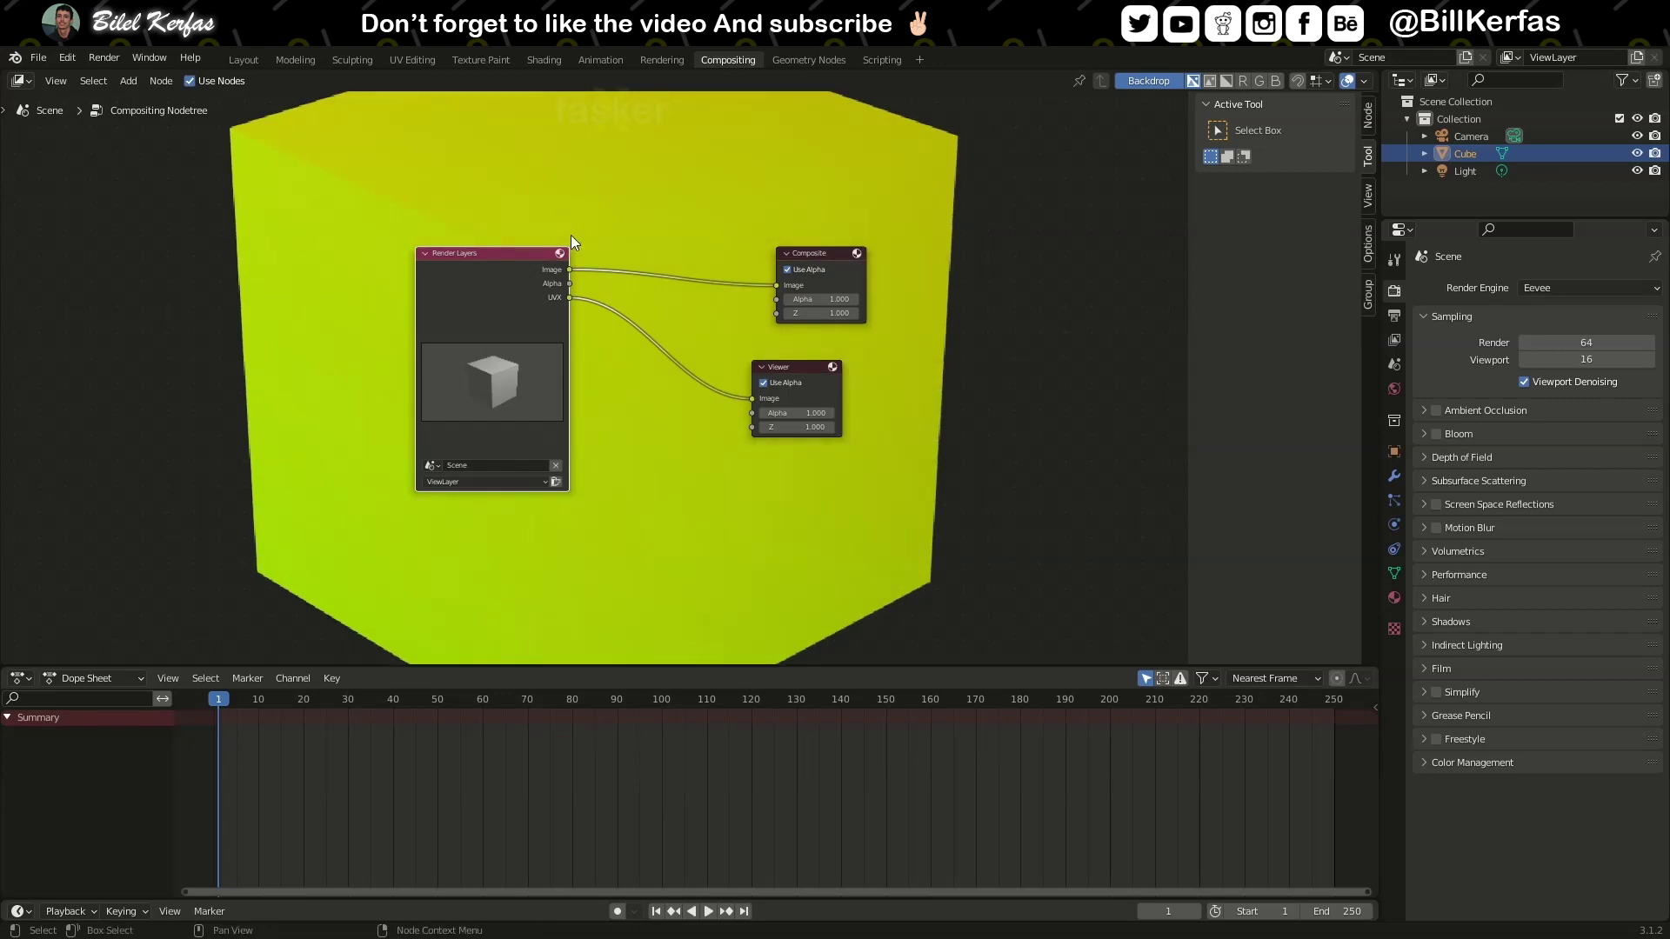
key(v)
key(v)
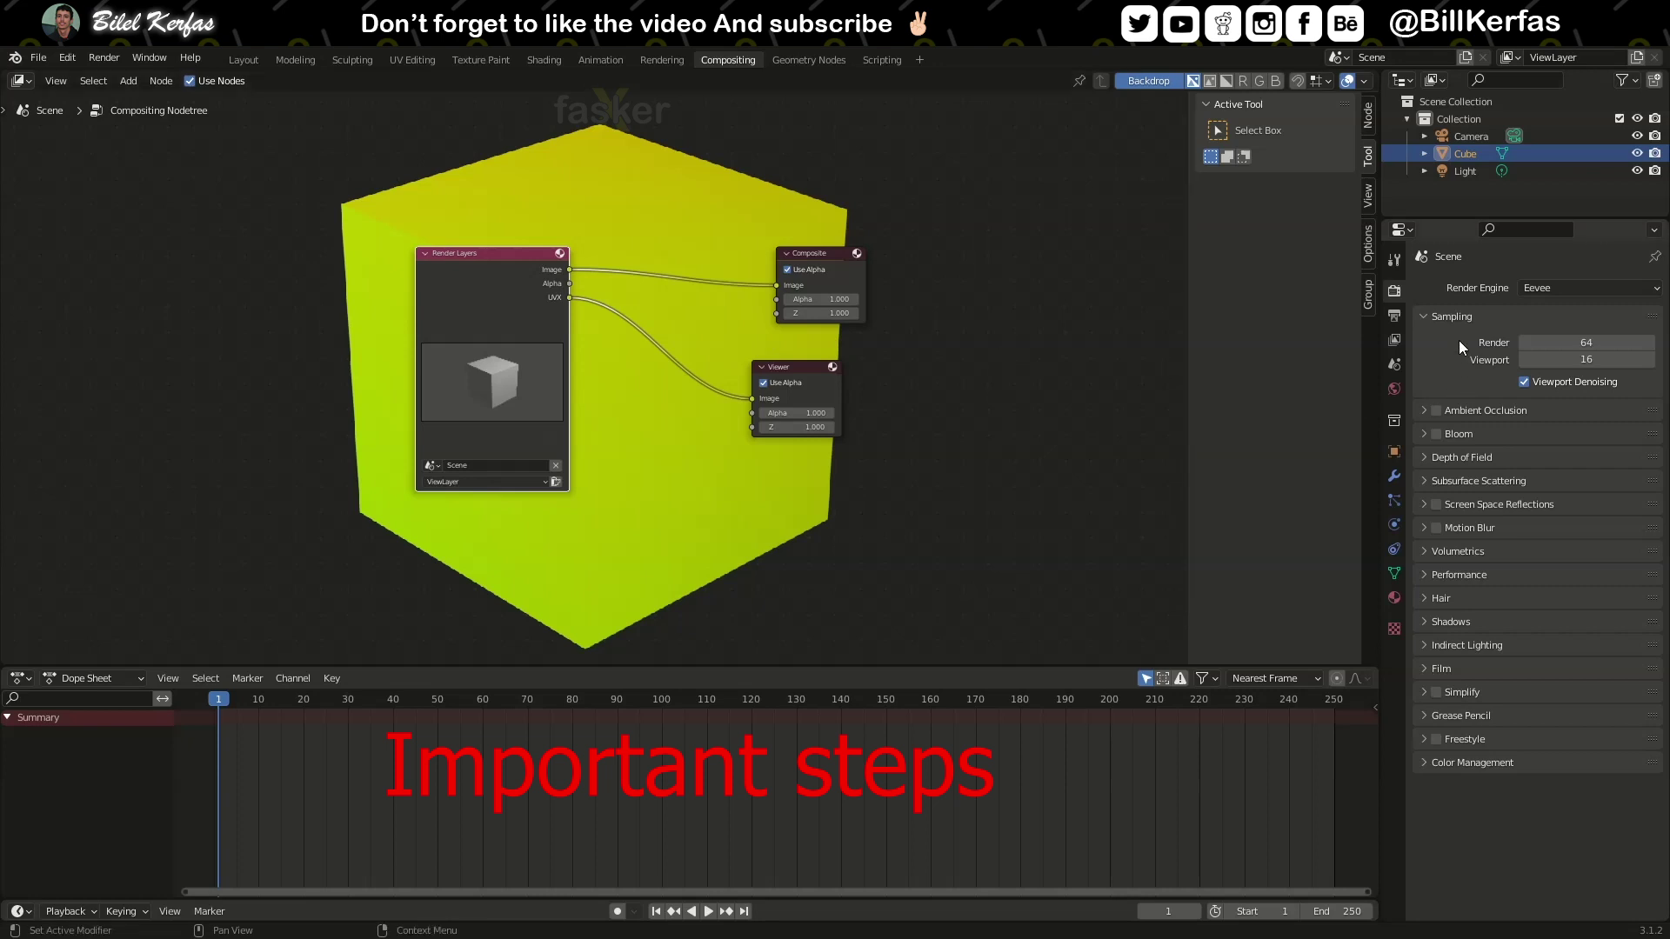
Change the Eevee render samples from 64 to 130
click(1551, 342)
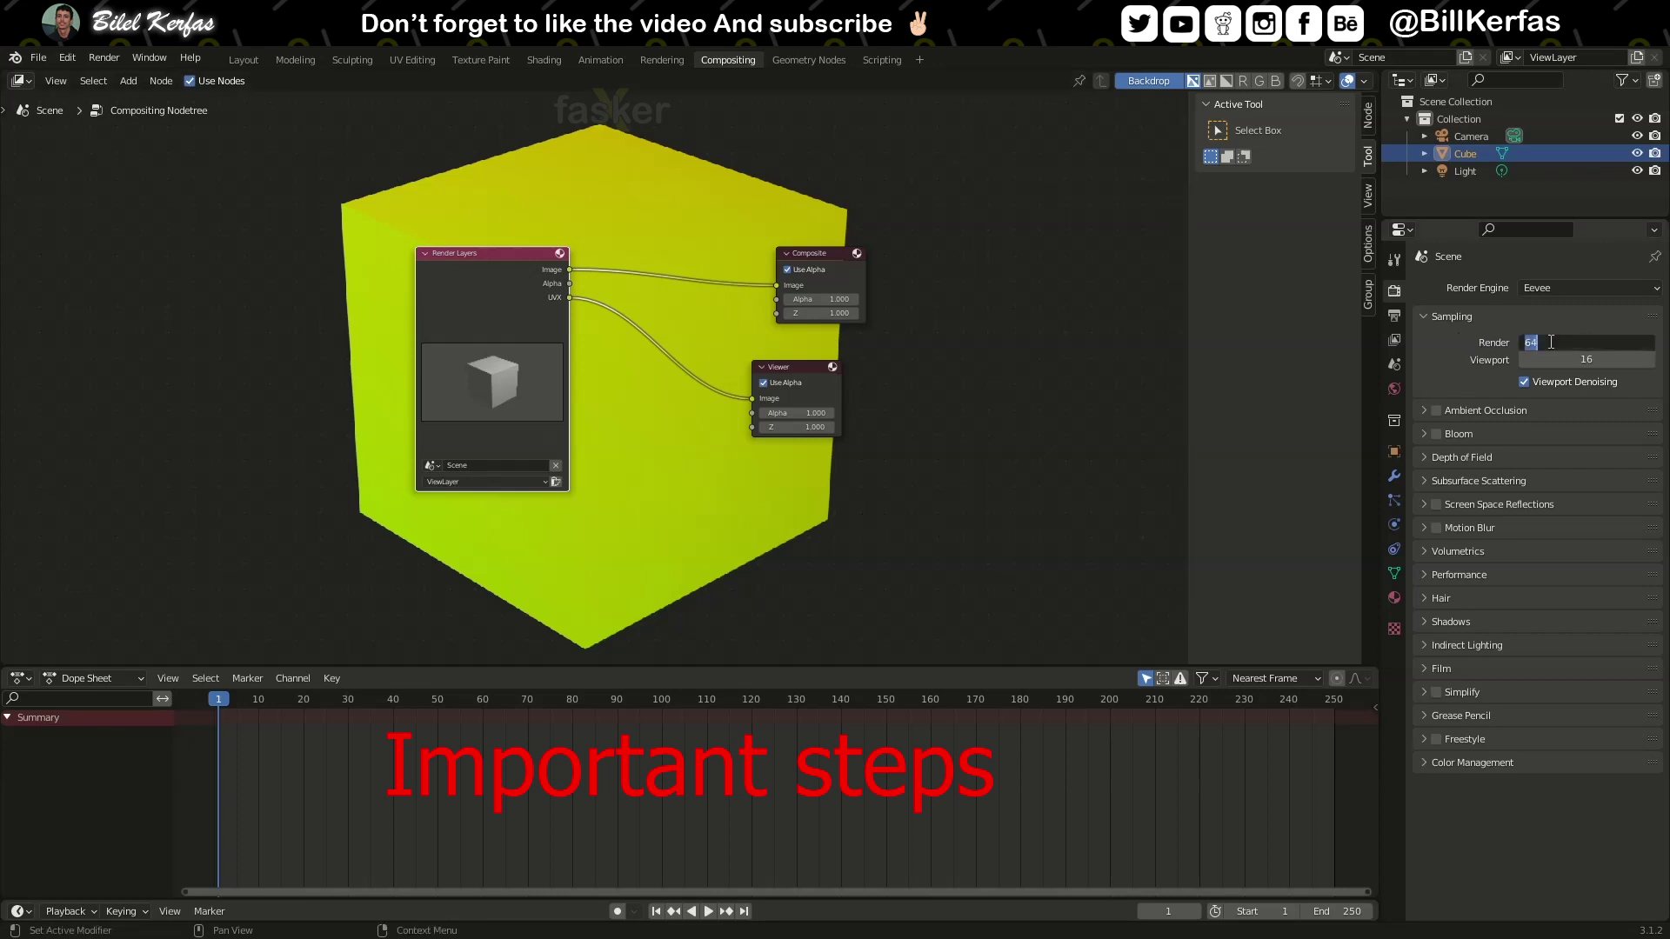
text(130)
key(Return)
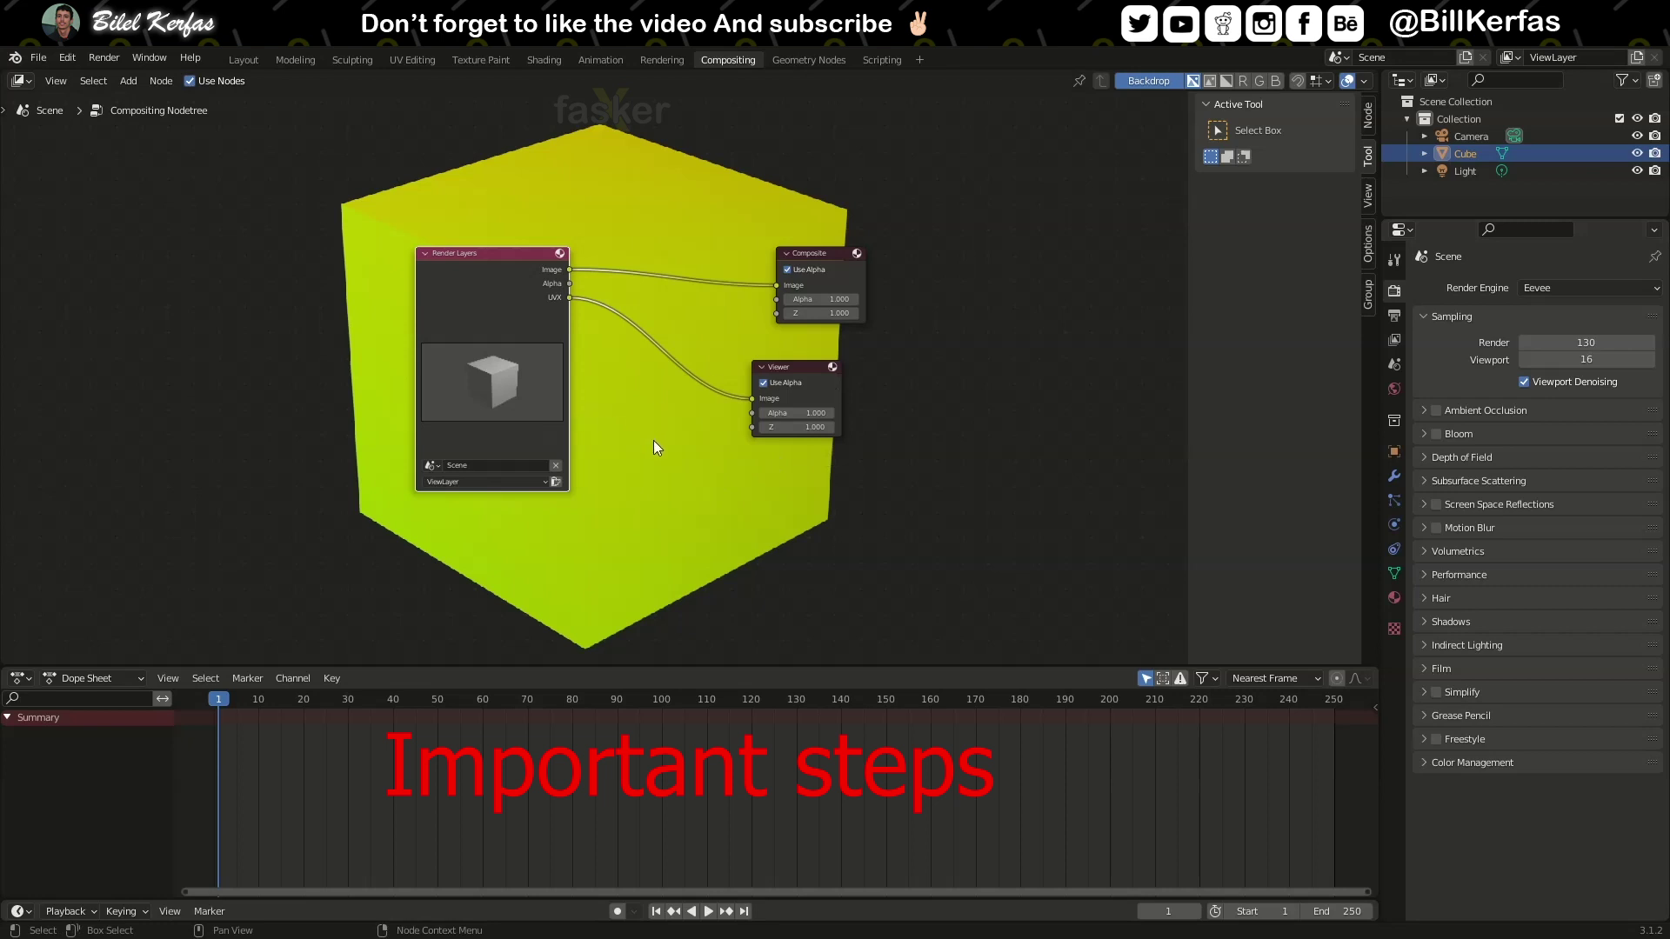
key(shift+a)
Add a File Output node taking the UVX output and set its file format to OpenEXR
mouse_move(654, 441)
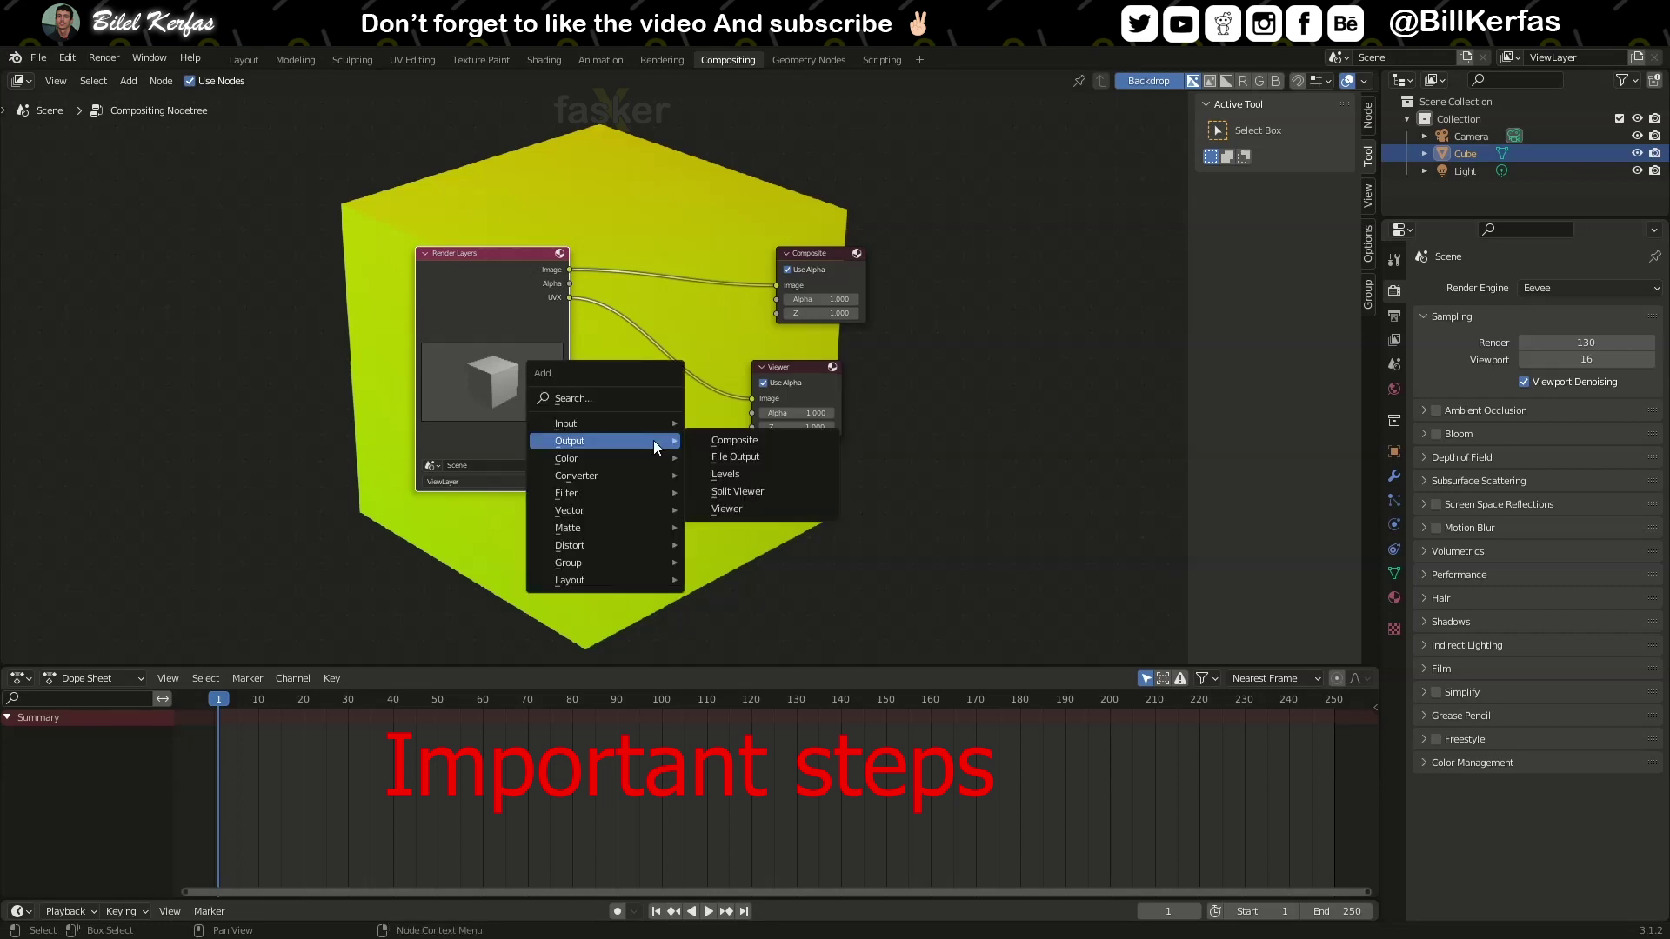
click(756, 458)
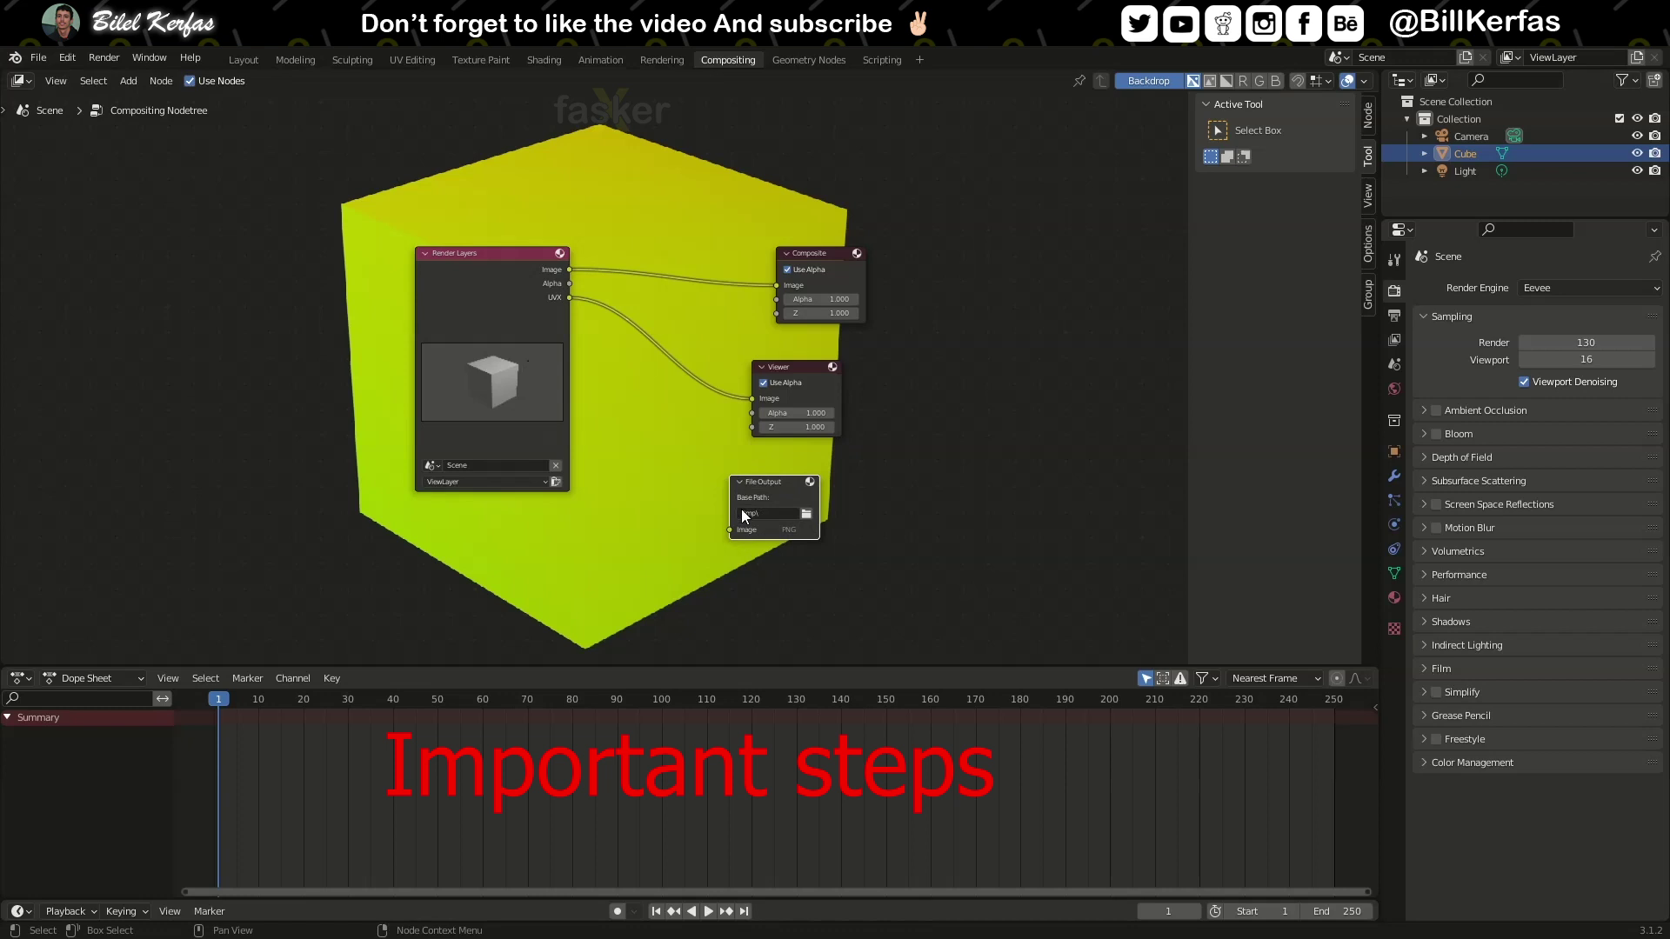
drag(572, 297, 739, 529)
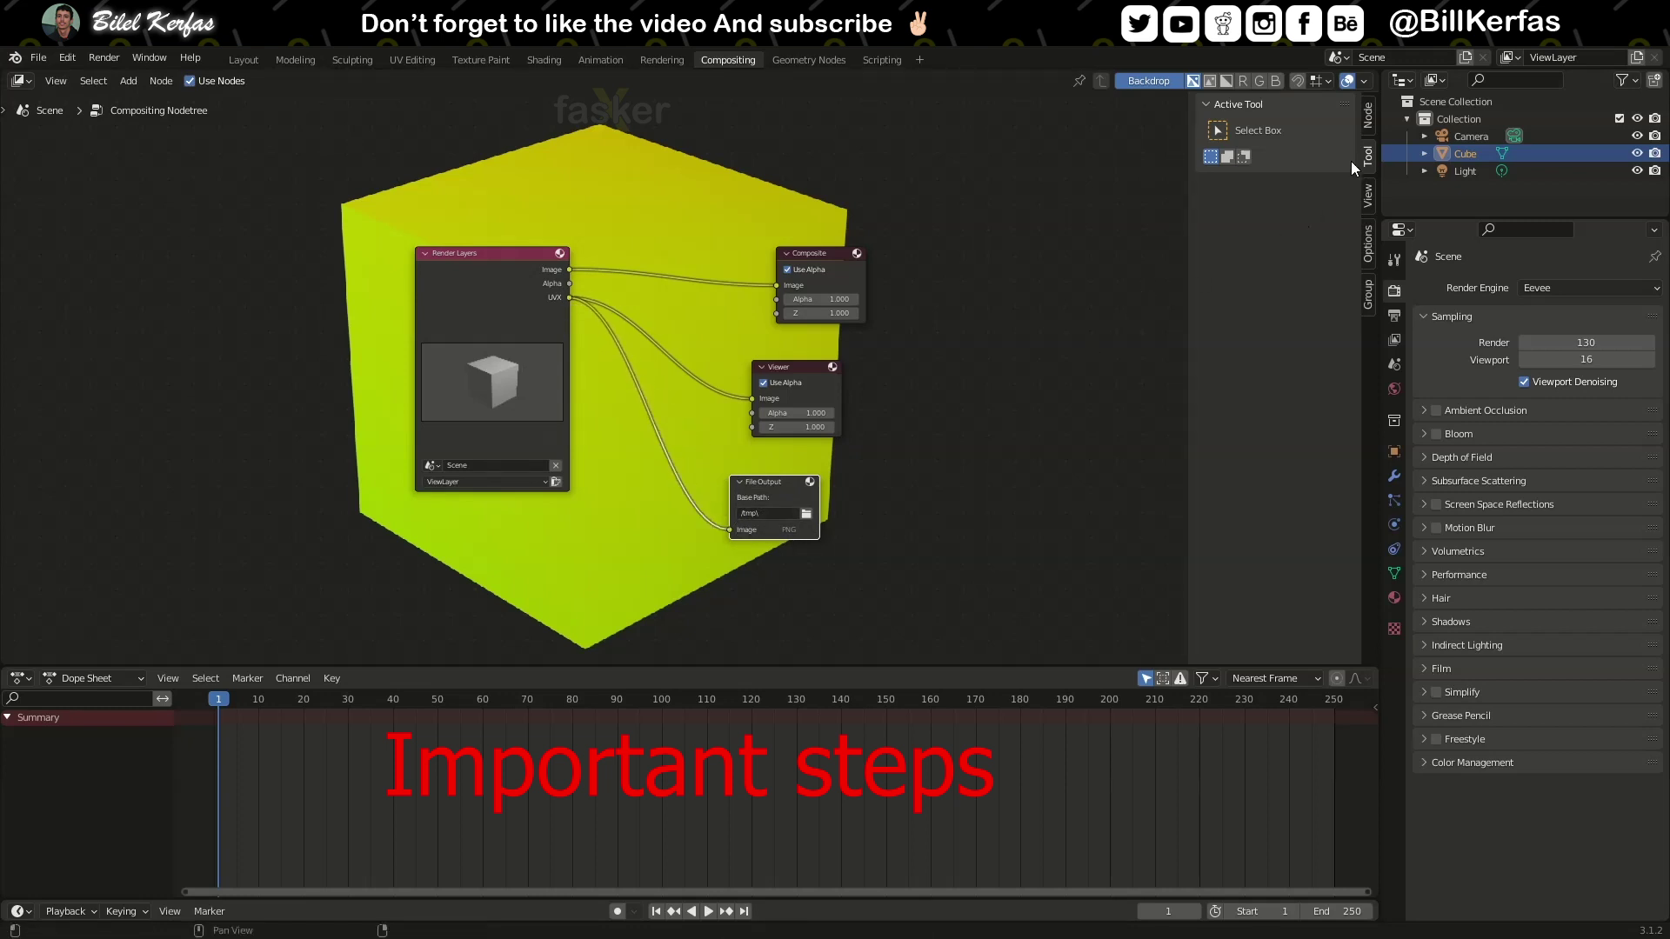
click(1368, 121)
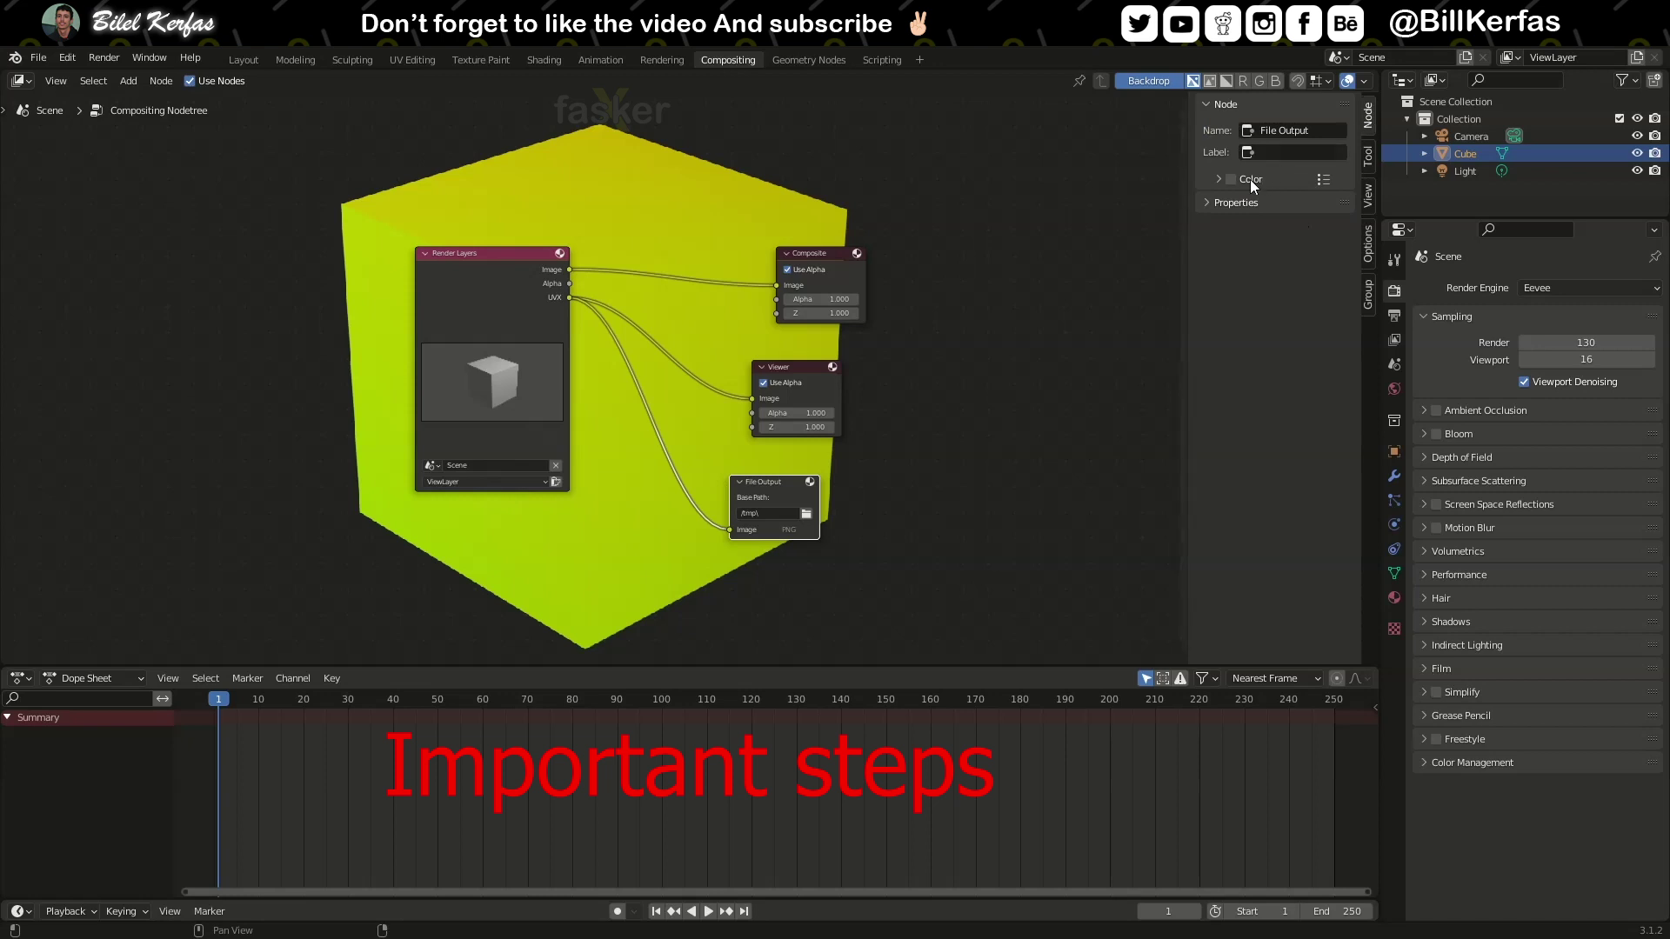
click(1218, 202)
click(1298, 271)
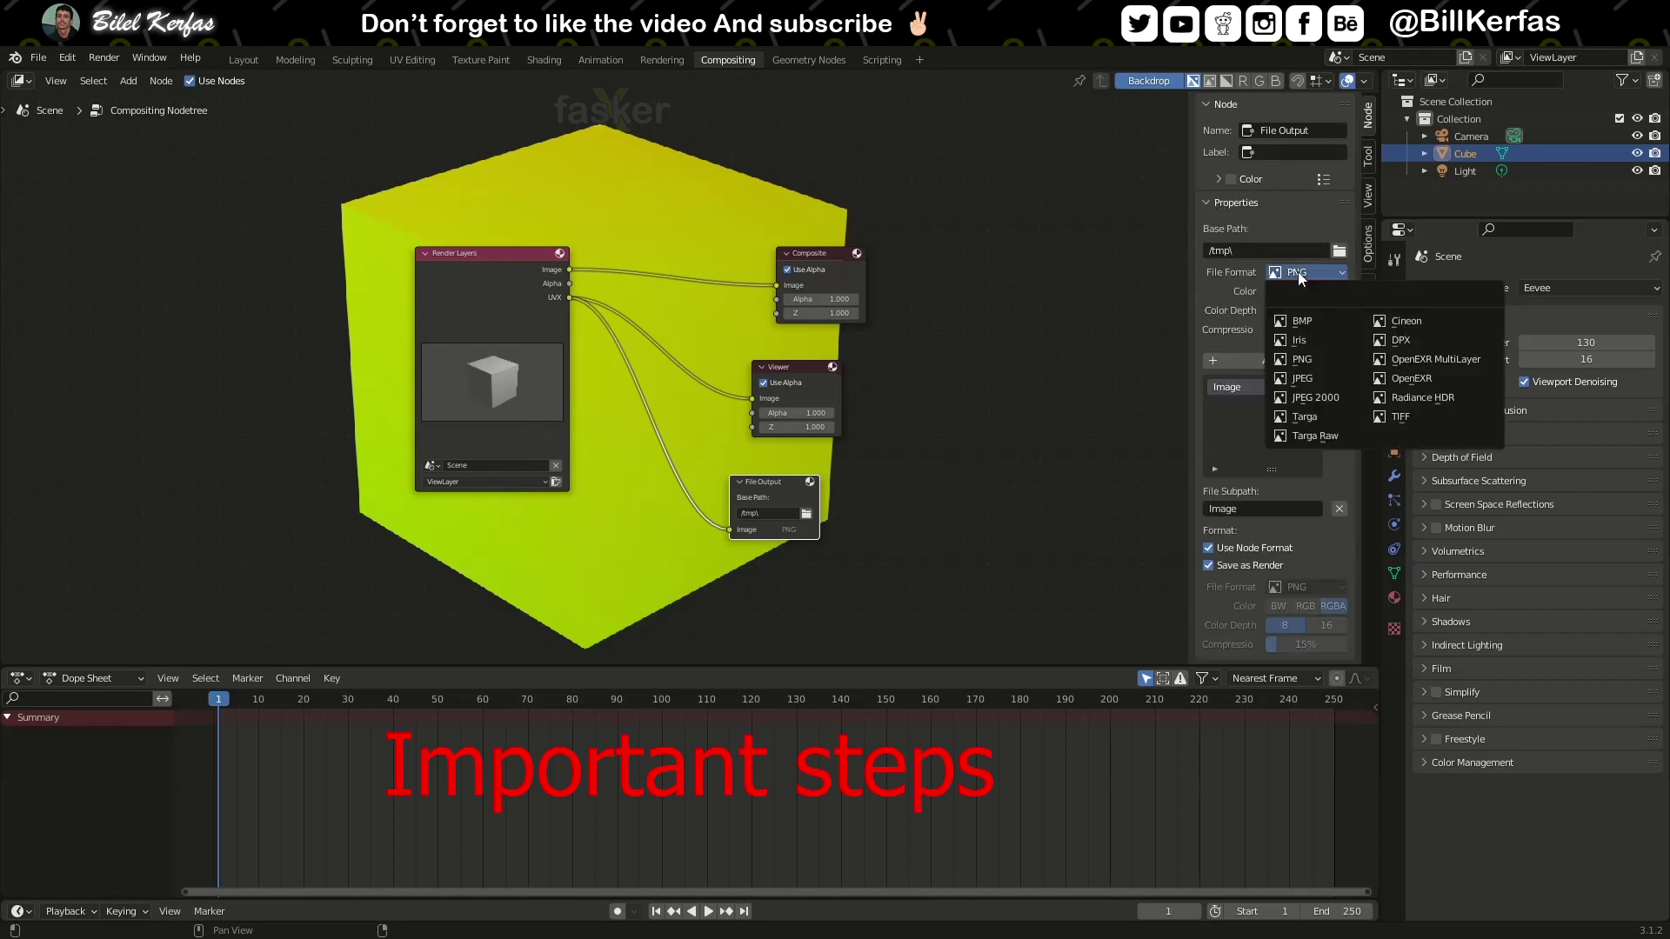
click(1402, 383)
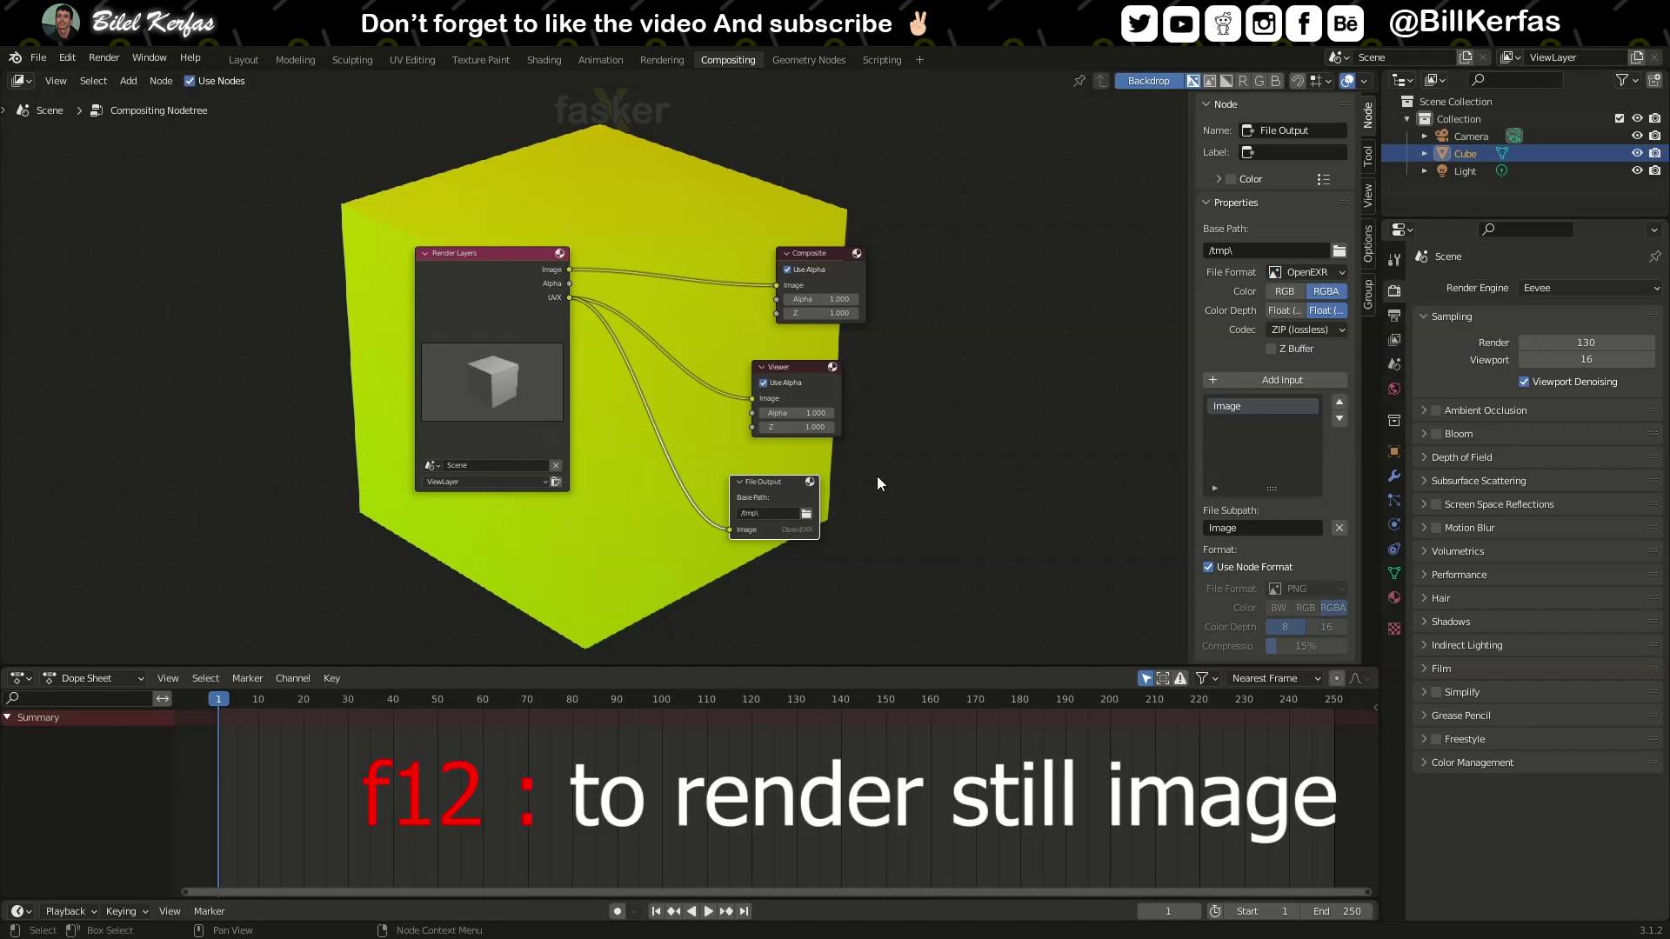
Render a still with F12 and display the View Layer's UVX pass in the Render Result
key(F12)
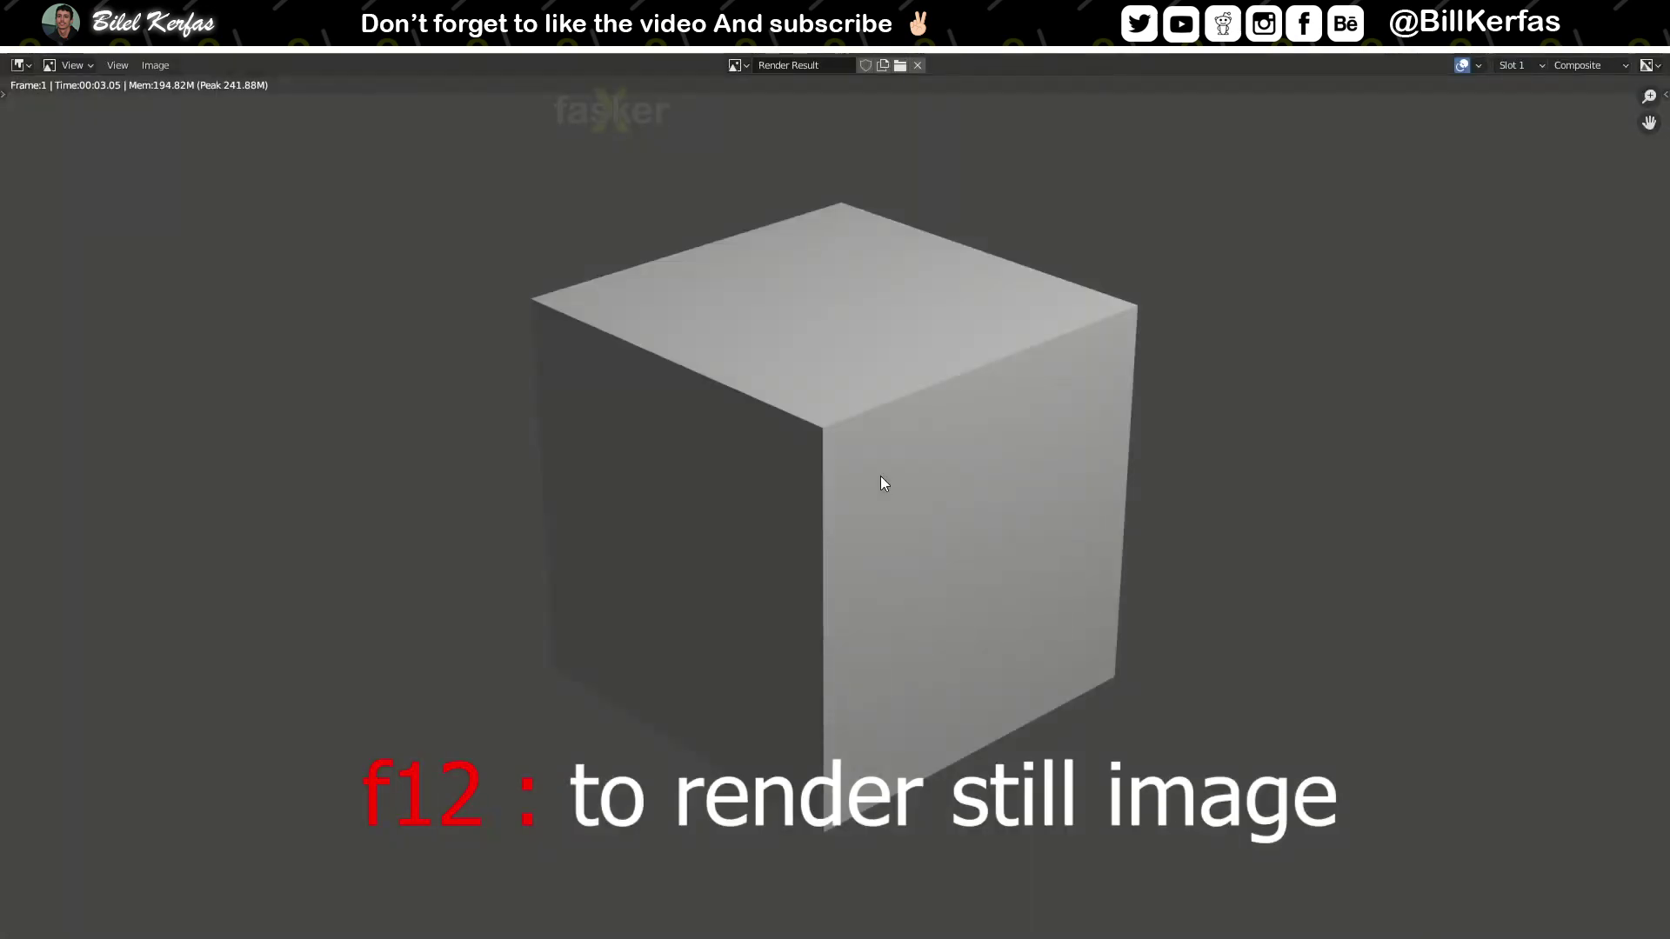
click(1580, 66)
click(1563, 103)
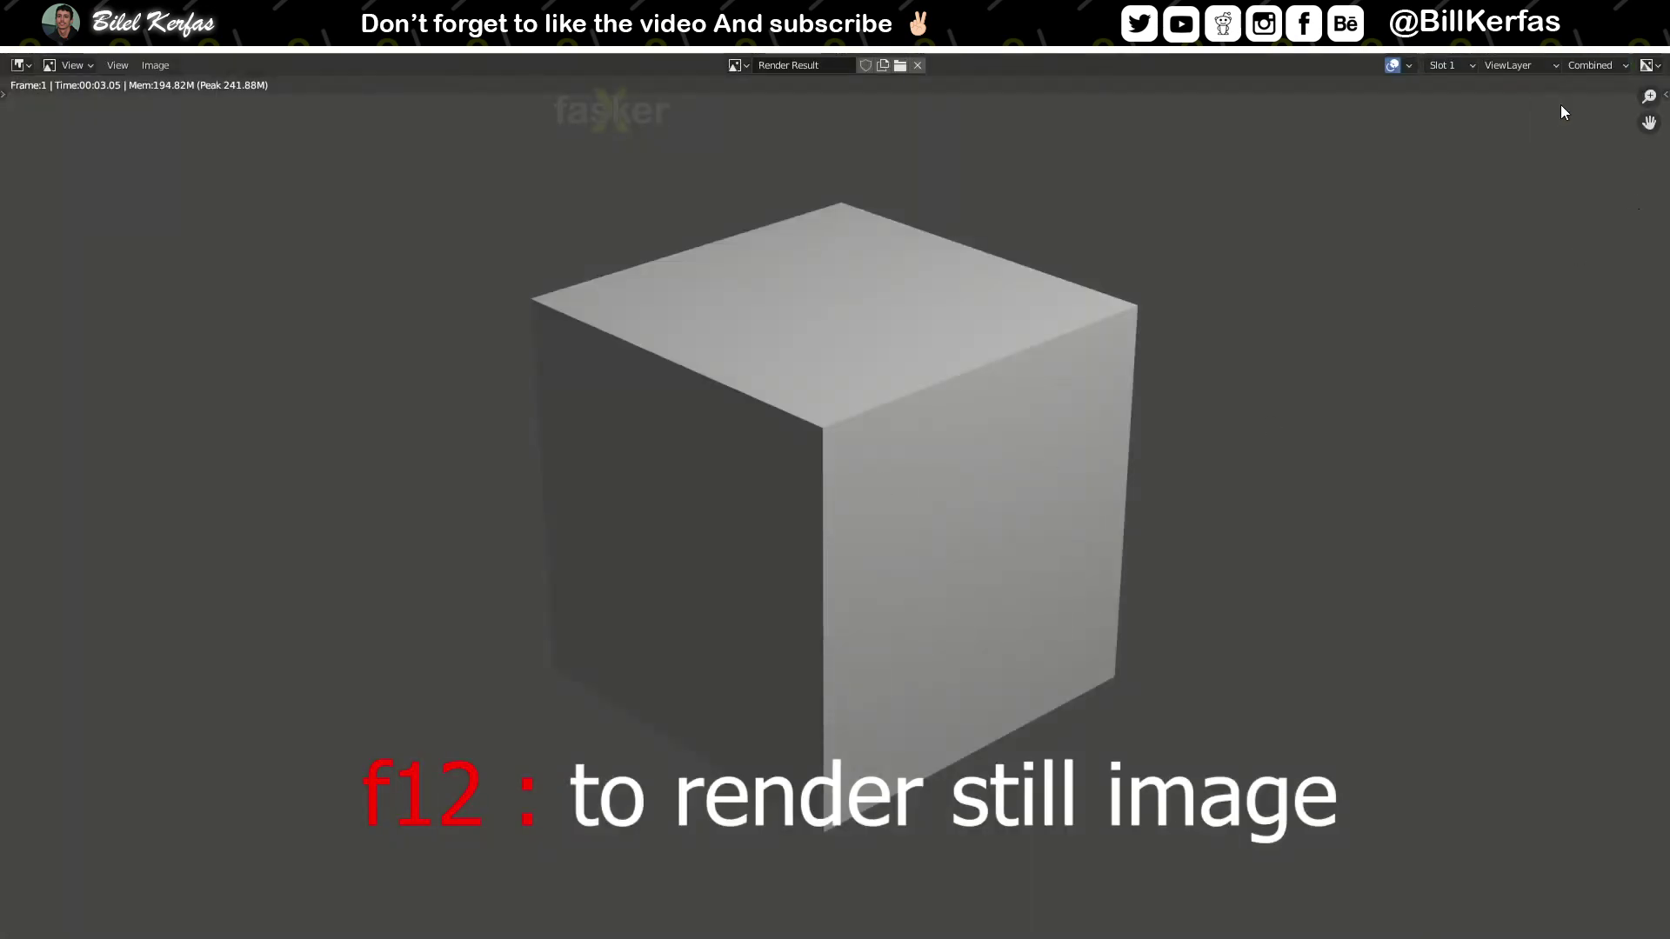
click(1594, 68)
click(1562, 112)
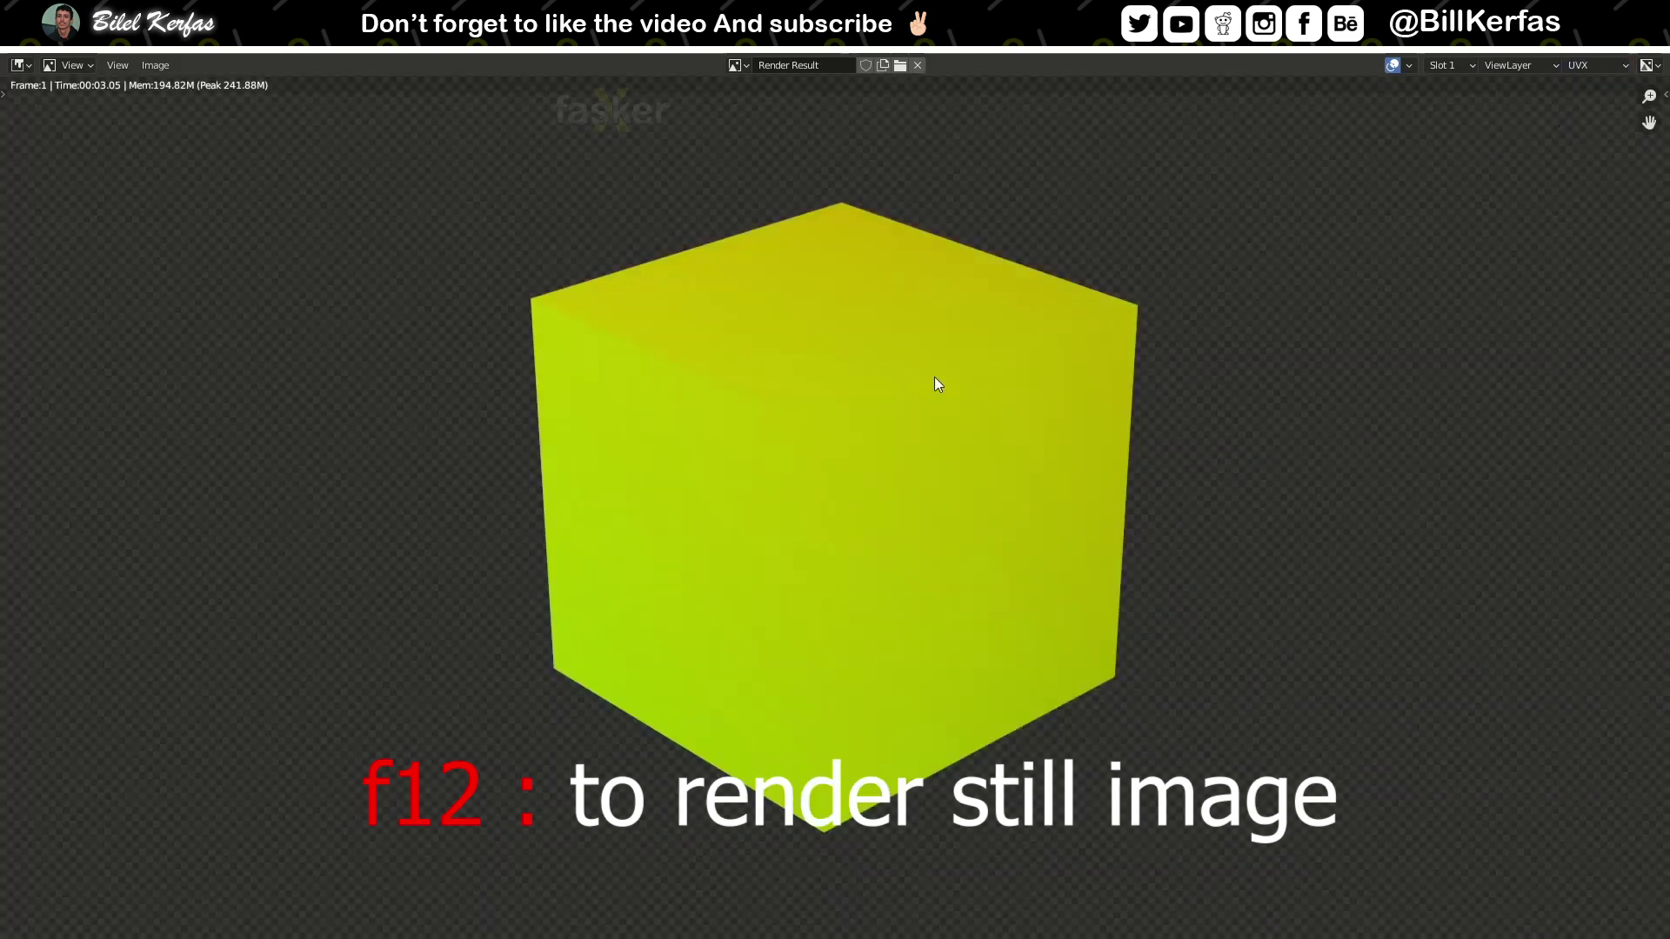